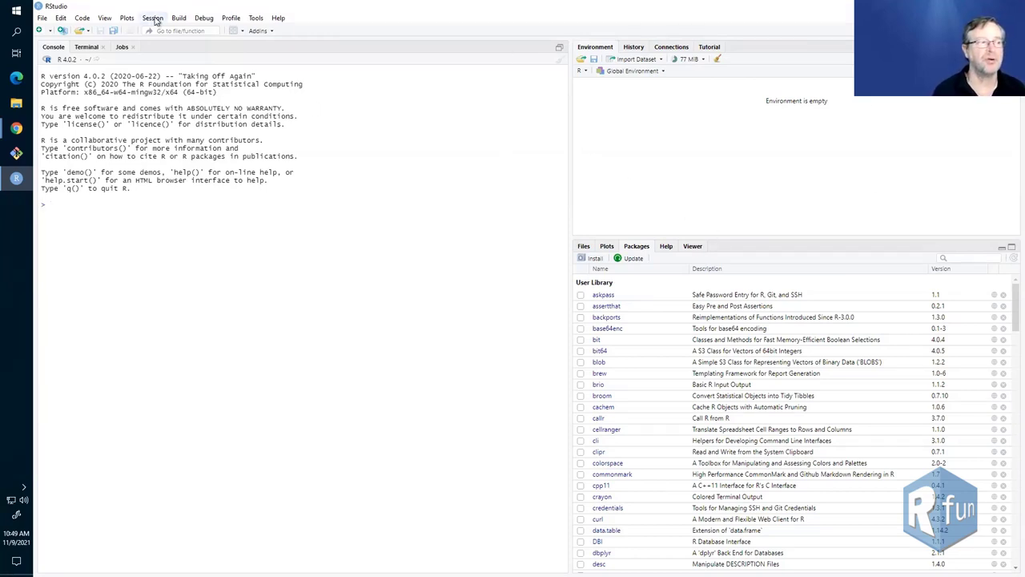
Step: Set the RStudio appearance zoom to 125% in the global options and restart RStudio to apply it
{"action": "left_click", "coordinate": [84, 48]}
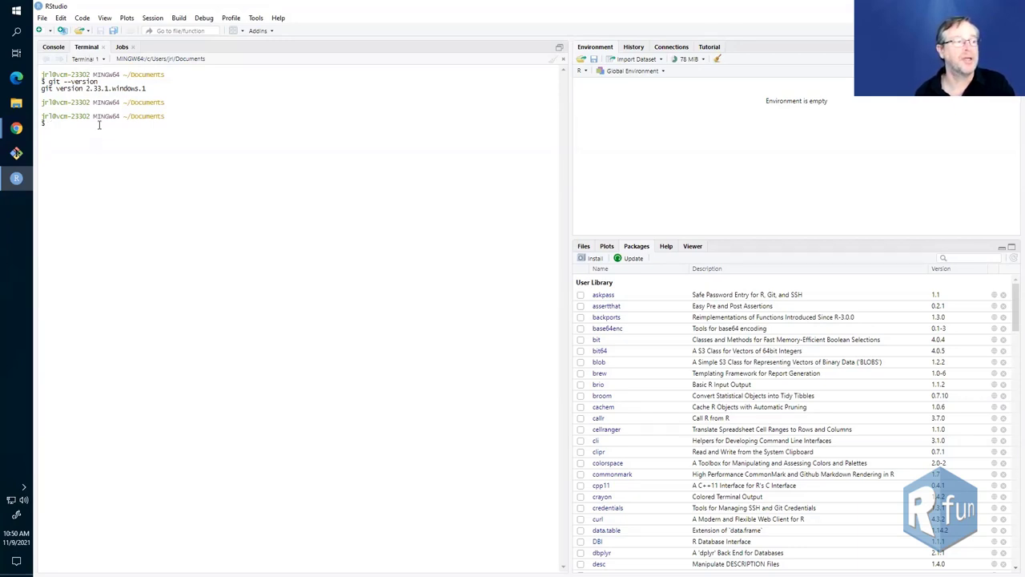
{"action": "left_click", "coordinate": [104, 18]}
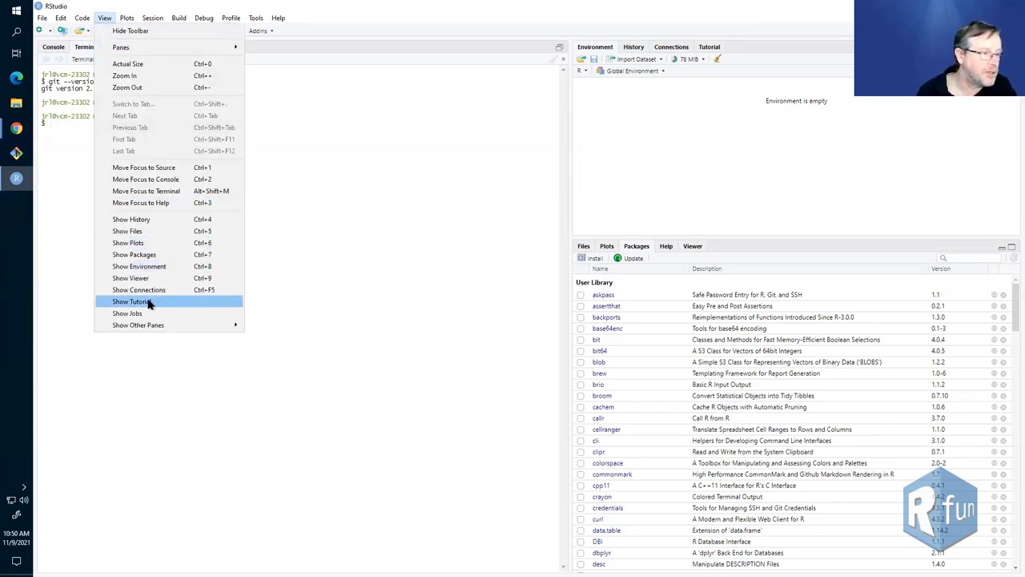
{"action": "left_click", "coordinate": [458, 337]}
{"action": "left_click", "coordinate": [257, 18]}
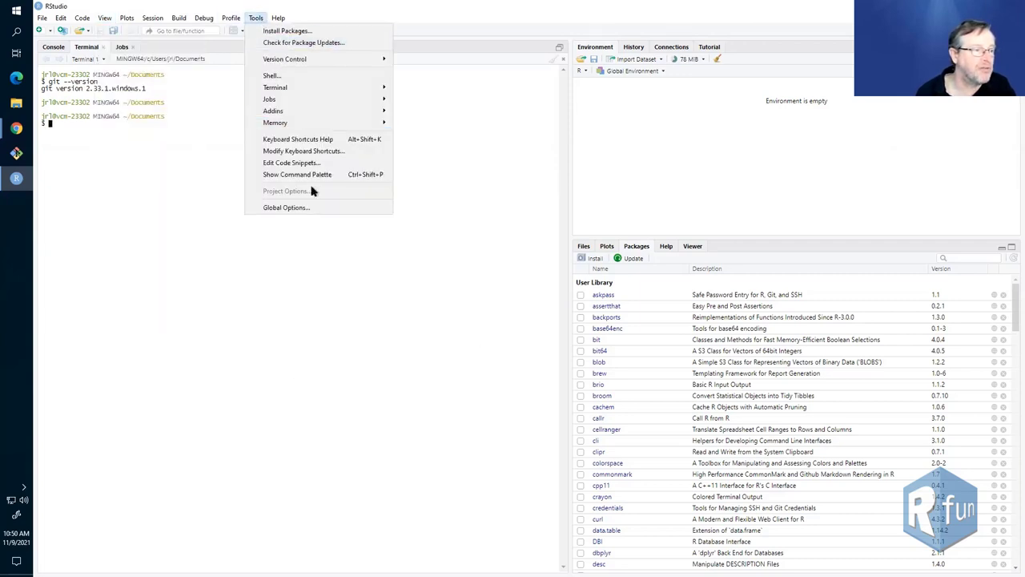
{"action": "left_click", "coordinate": [314, 211]}
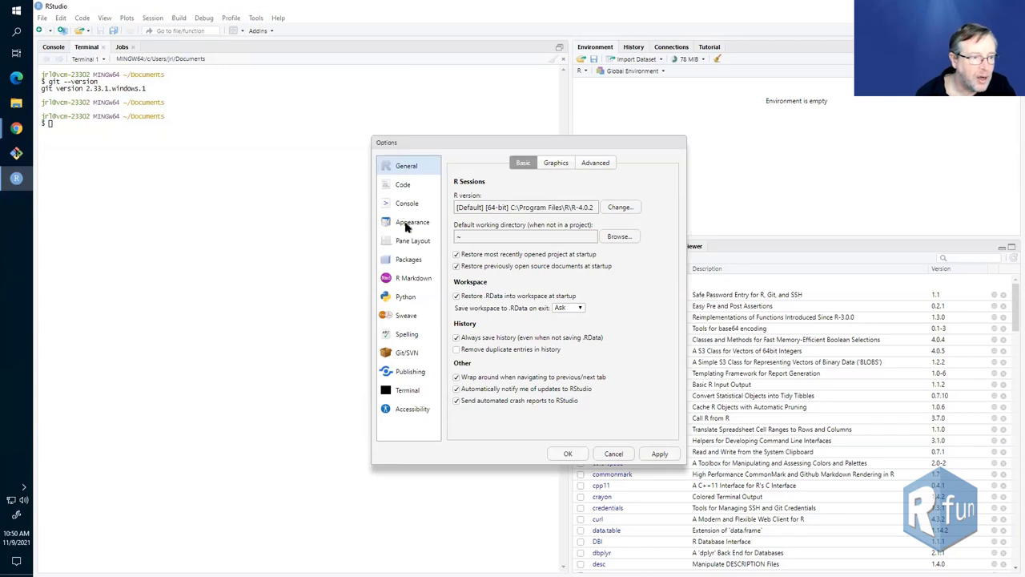
{"action": "left_click", "coordinate": [407, 225]}
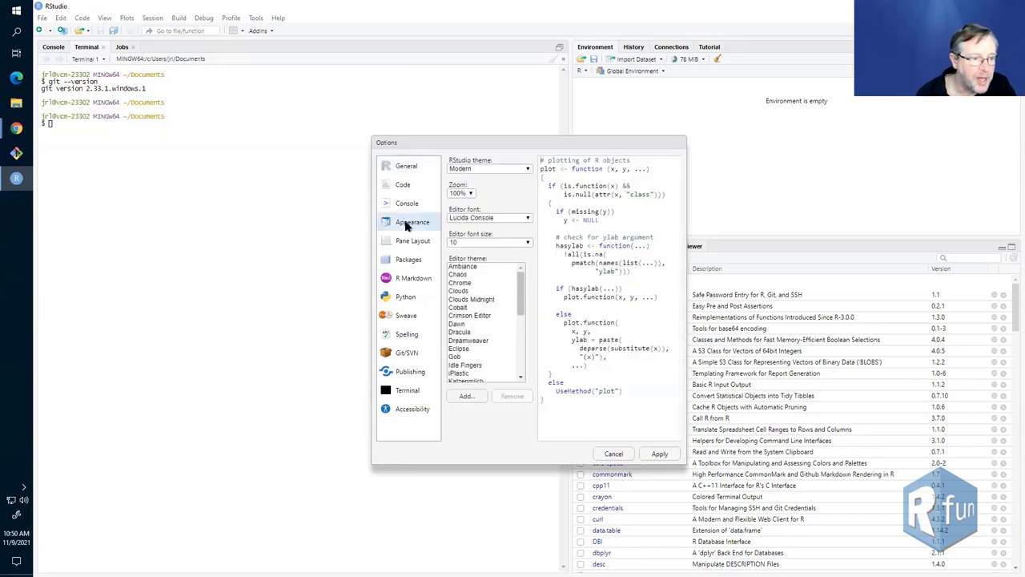
{"action": "left_click", "coordinate": [460, 193]}
{"action": "left_click", "coordinate": [459, 329]}
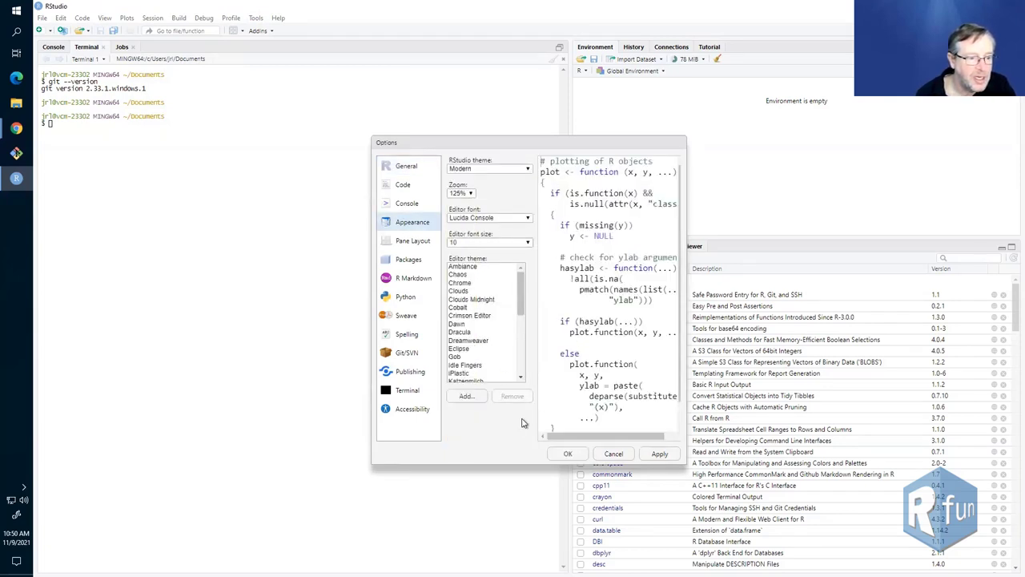
{"action": "left_click", "coordinate": [568, 454]}
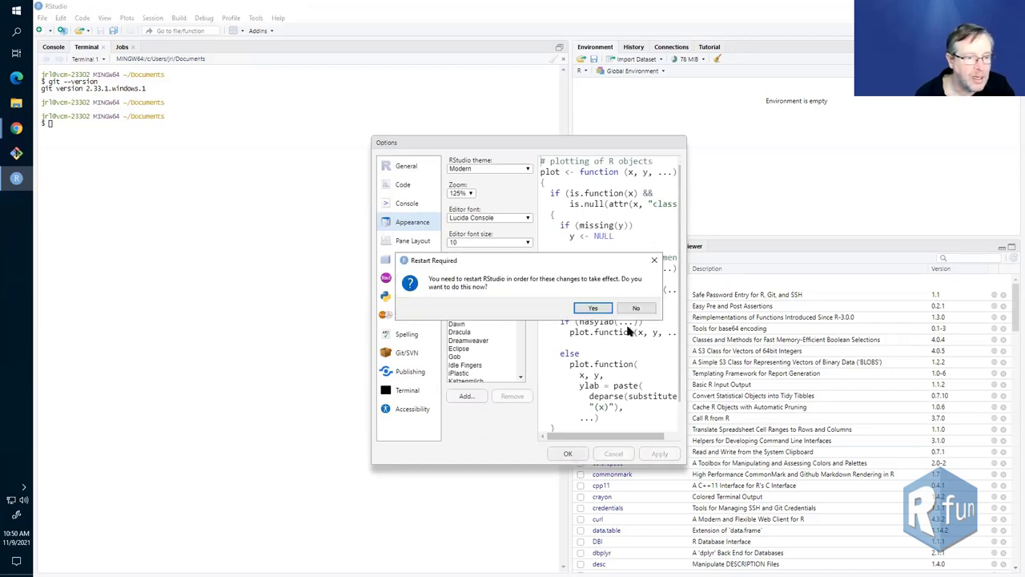
{"action": "left_click", "coordinate": [593, 309]}
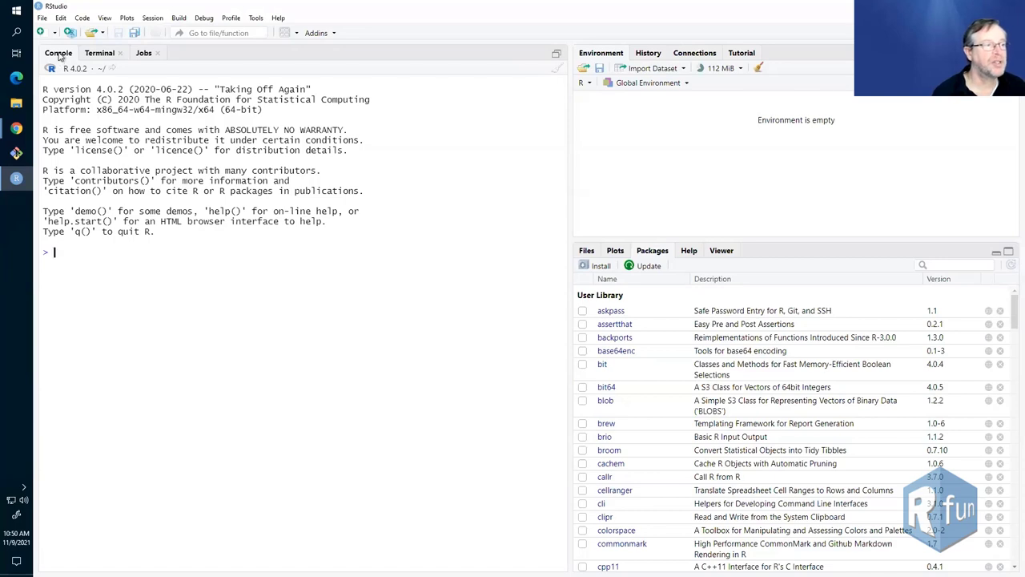
Step: Check the installed Git version in the terminal with git --version and highlight the version line
{"action": "left_click", "coordinate": [100, 54]}
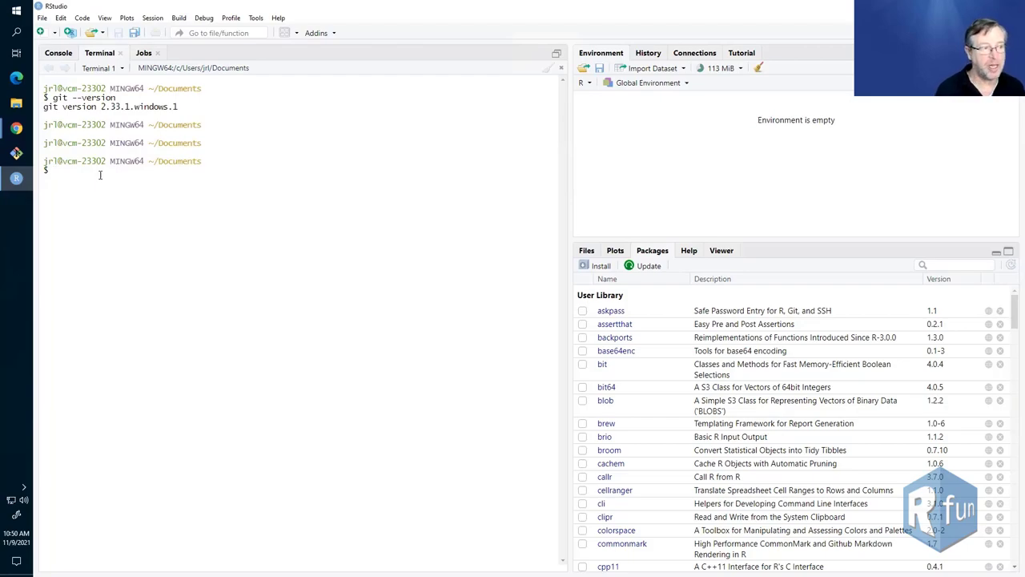
{"action": "type", "text": "git"}
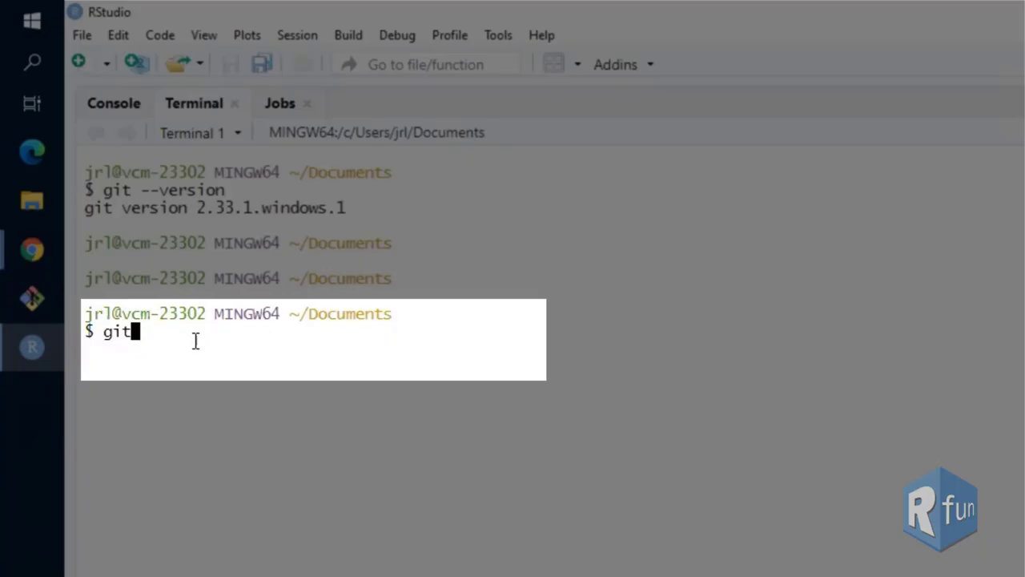
{"action": "type", "text": " --version"}
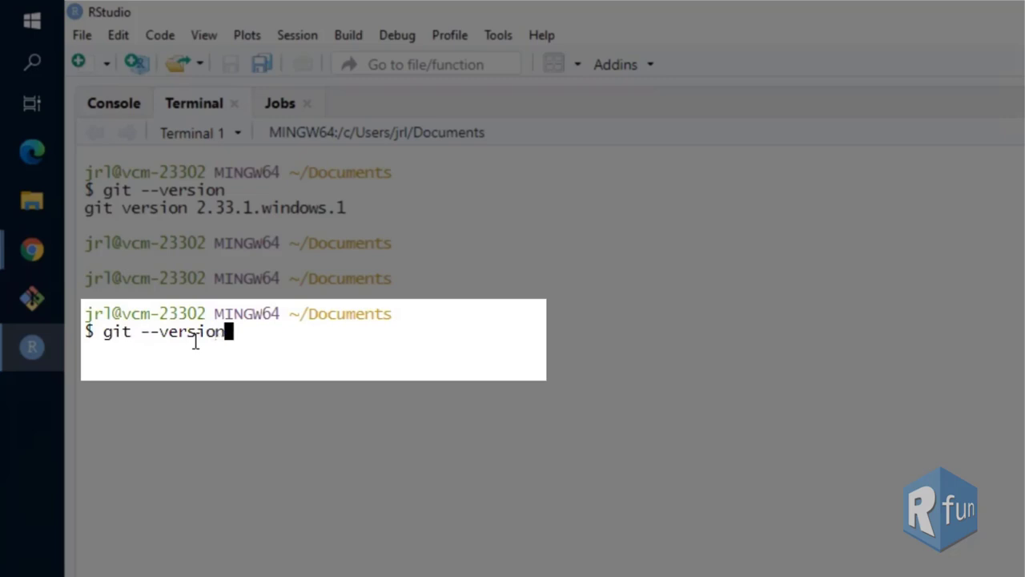
{"action": "key", "text": "Return"}
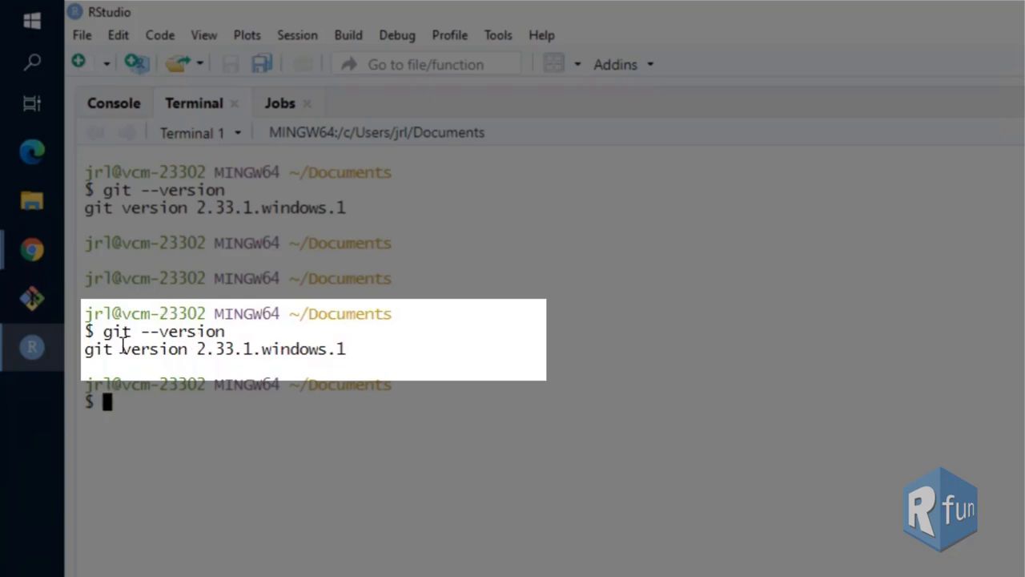
{"action": "left_click_drag", "start_coordinate": [91, 350], "coordinate": [372, 350]}
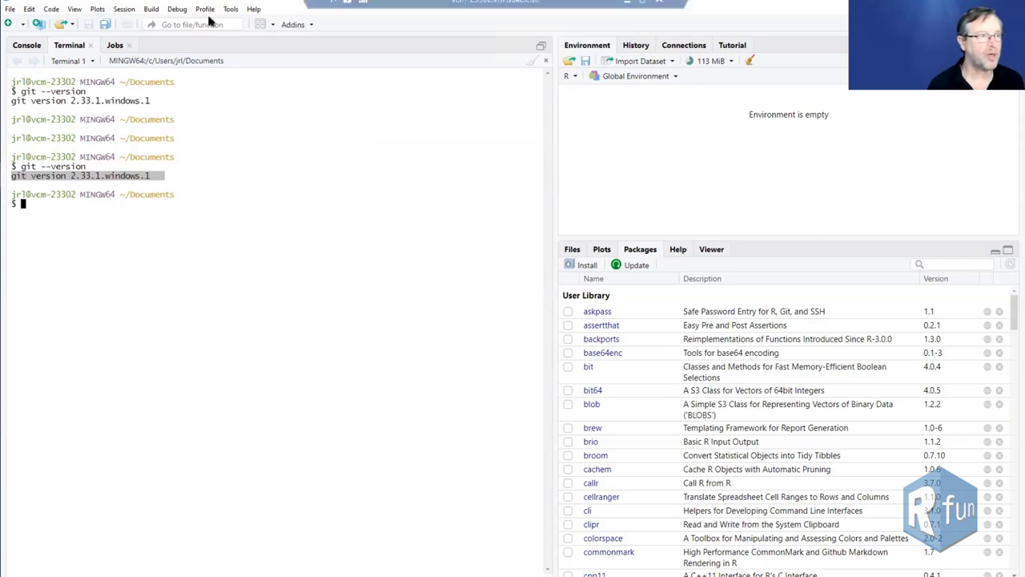
Step: Switch to Chrome and open the Rfun homepage, rfun.library.duke.edu, in a new browser tab
{"action": "key", "text": "alt+Tab"}
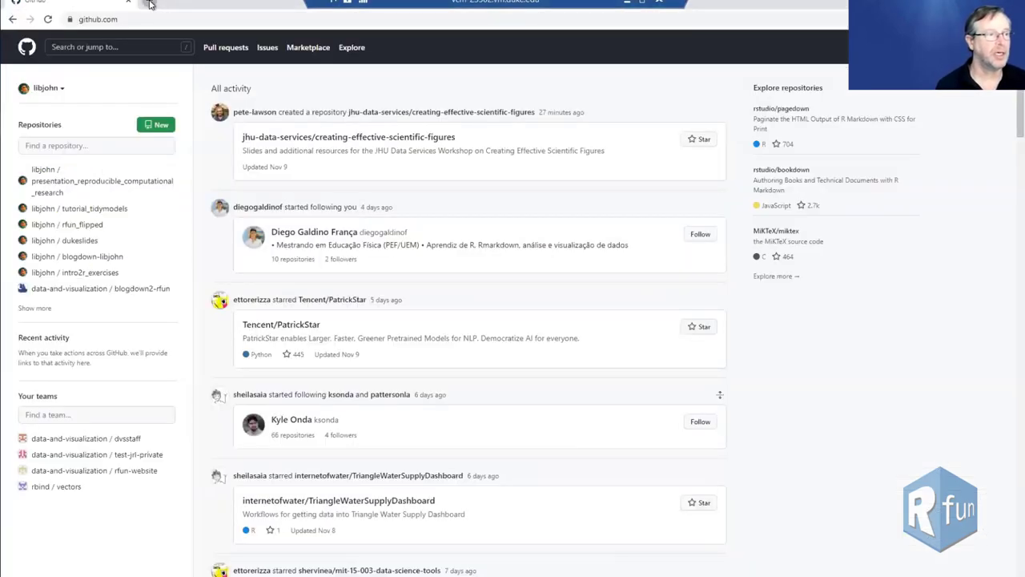
{"action": "left_click", "coordinate": [150, 5]}
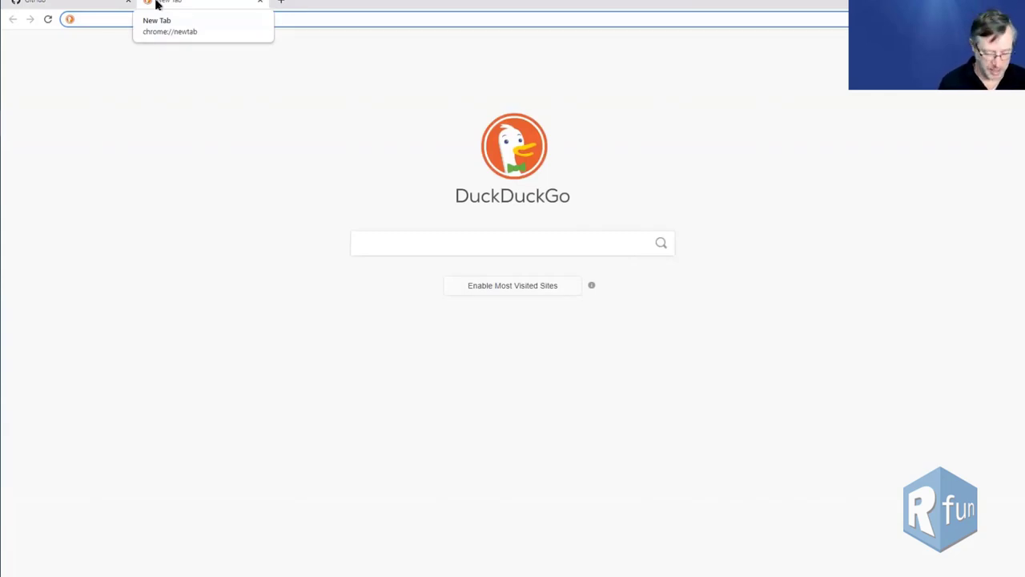
{"action": "type", "text": "git"}
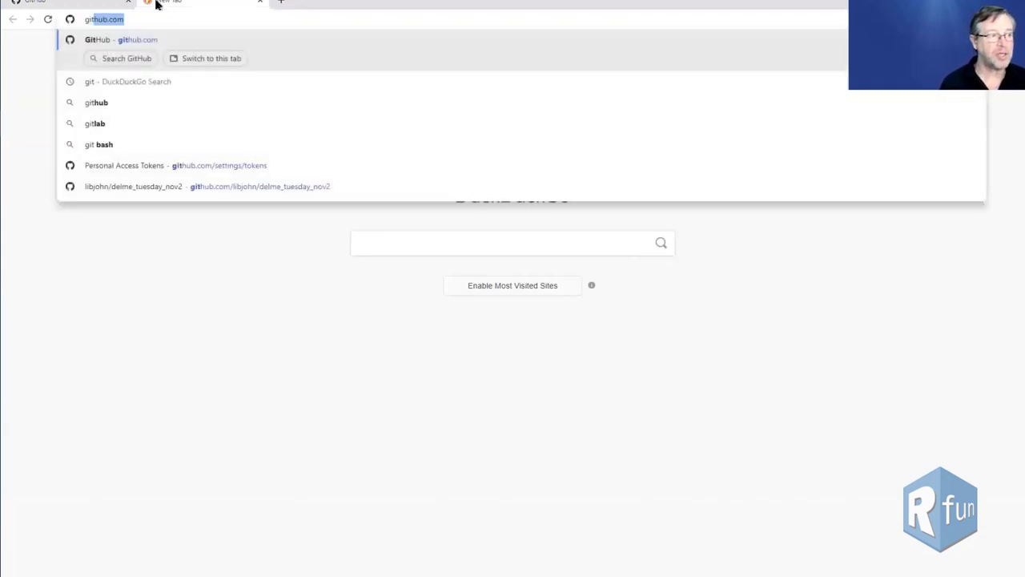
{"action": "key", "text": "BackSpace"}
{"action": "key", "text": "BackSpace"}
{"action": "key", "text": "BackSpace"}
{"action": "key", "text": "BackSpace"}
{"action": "type", "text": "rfun.library.duke.edu/git"}
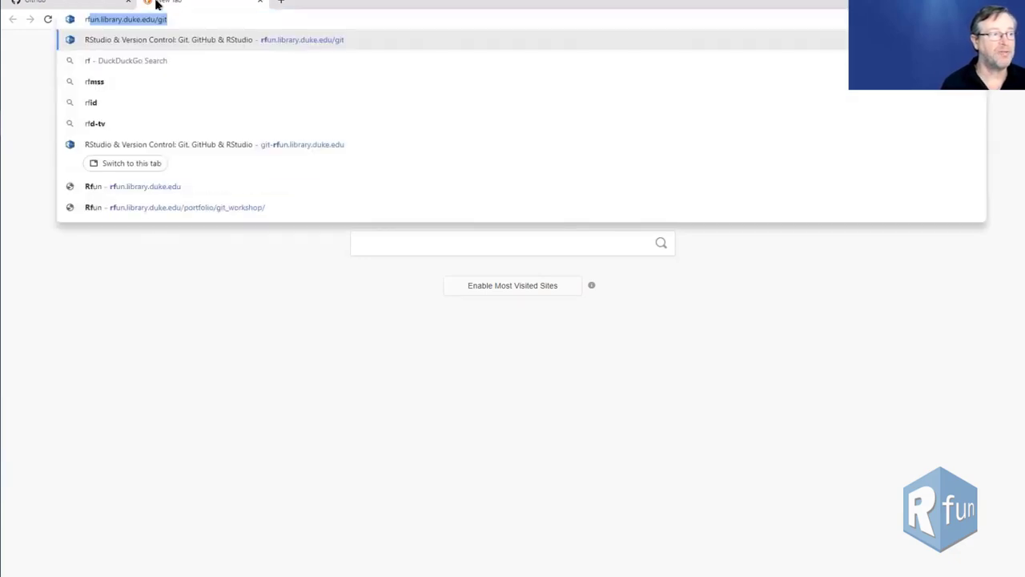
{"action": "key", "text": "Right"}
{"action": "key", "text": "BackSpace"}
{"action": "key", "text": "BackSpace"}
{"action": "key", "text": "BackSpace"}
{"action": "key", "text": "BackSpace"}
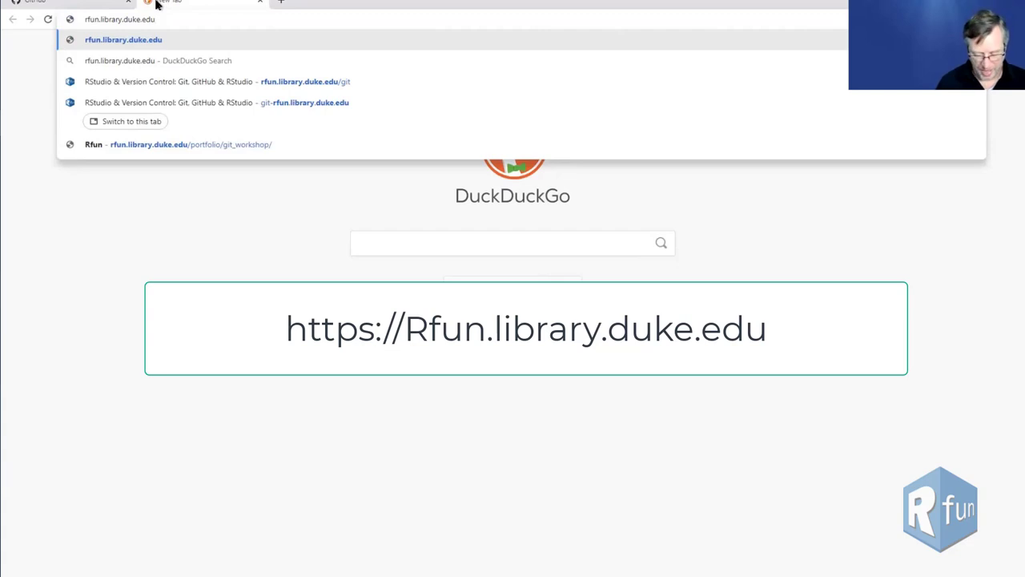
{"action": "type", "text": "/"}
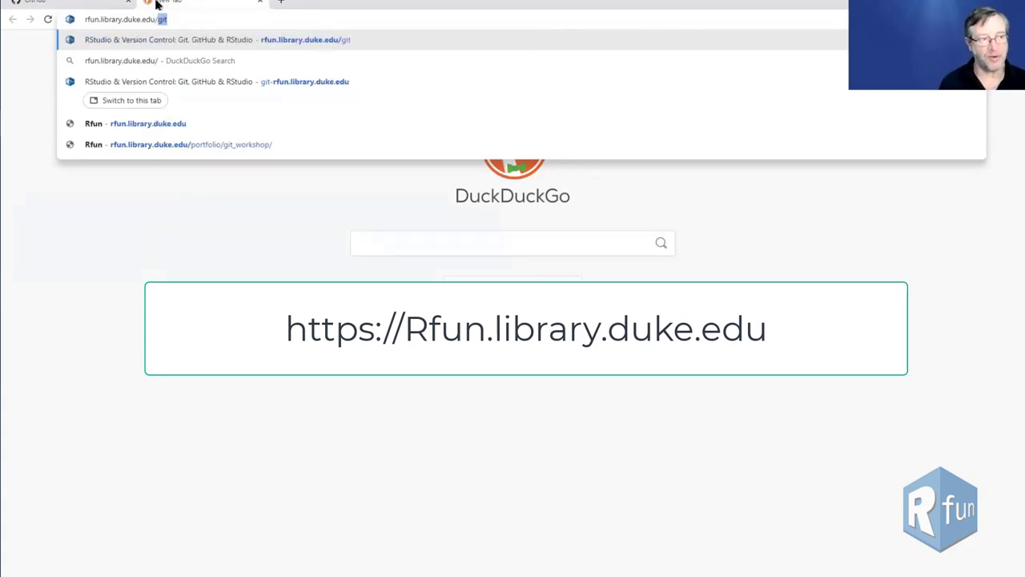
{"action": "key", "text": "BackSpace"}
{"action": "key", "text": "Return"}
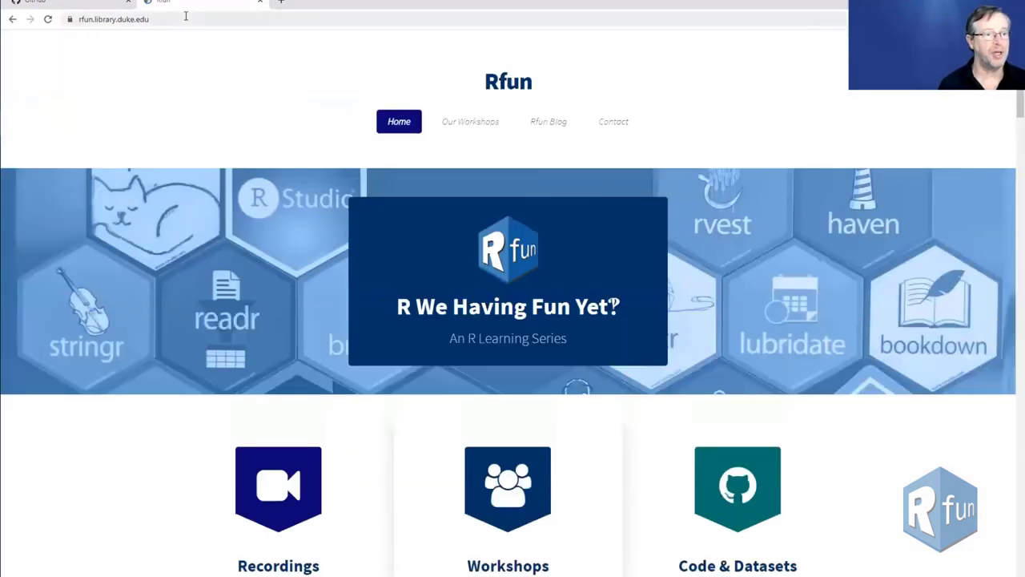
Step: Locate the Version Control, Git/GitHub workshop on the Rfun homepage and go to rfun.library.duke.edu/git
{"action": "scroll", "coordinate": [239, 193], "scroll_direction": "down", "scroll_amount": 15}
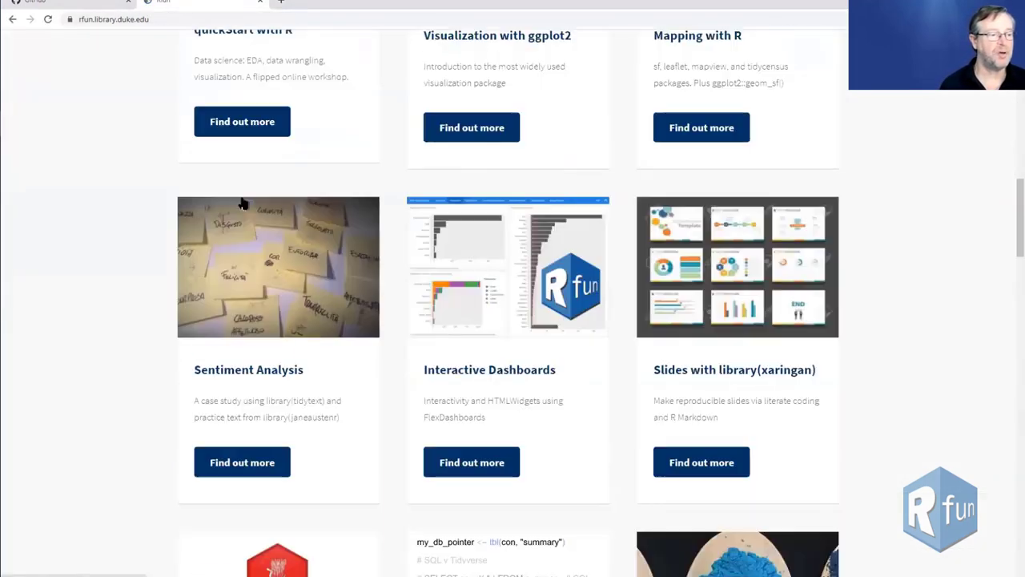
{"action": "scroll", "coordinate": [244, 216], "scroll_direction": "down", "scroll_amount": 5}
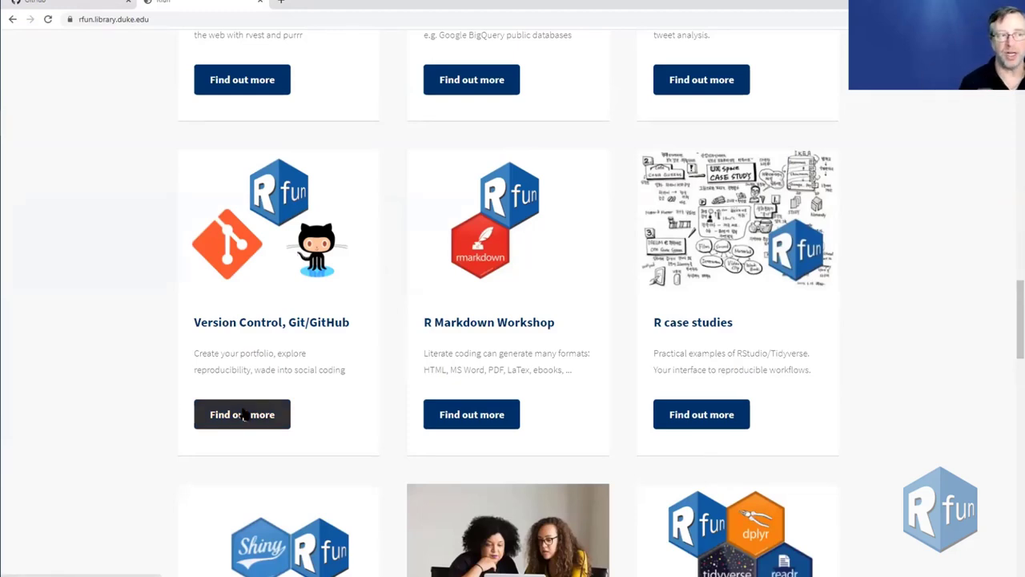
{"action": "left_click", "coordinate": [175, 19]}
{"action": "left_click", "coordinate": [201, 18]}
{"action": "type", "text": "/git"}
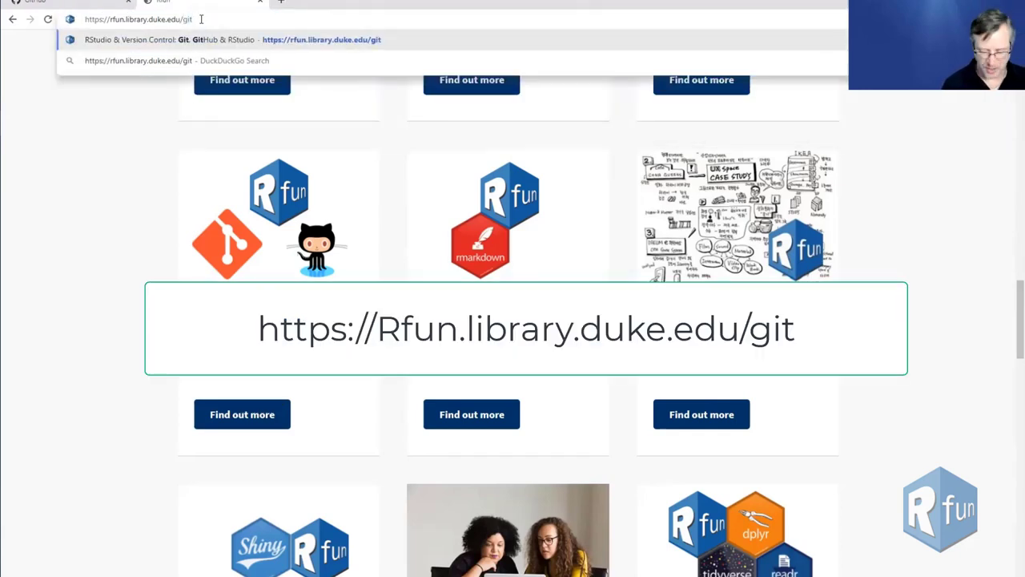
{"action": "key", "text": "Return"}
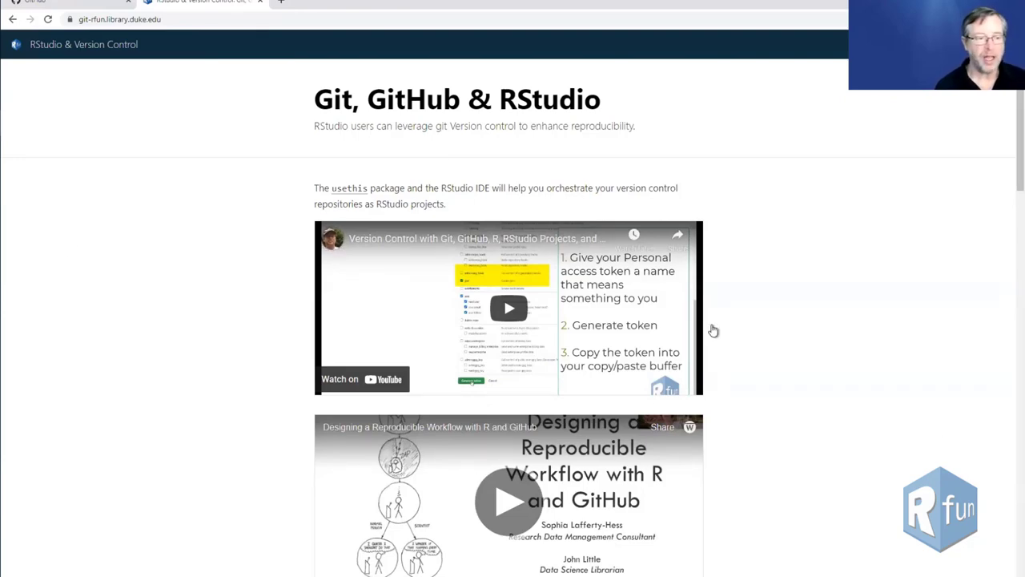
Step: Examine the page's commands for setting up Git and managing GitHub credentials, highlighting usethis::create_github_token()
{"action": "scroll", "coordinate": [161, 275], "scroll_direction": "down", "scroll_amount": 7}
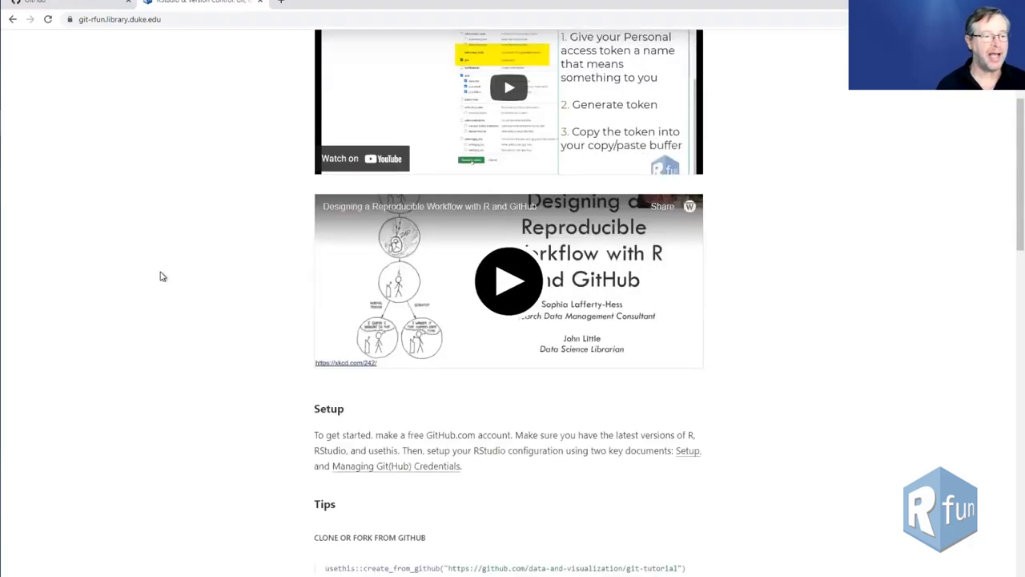
{"action": "scroll", "coordinate": [160, 276], "scroll_direction": "down", "scroll_amount": 1}
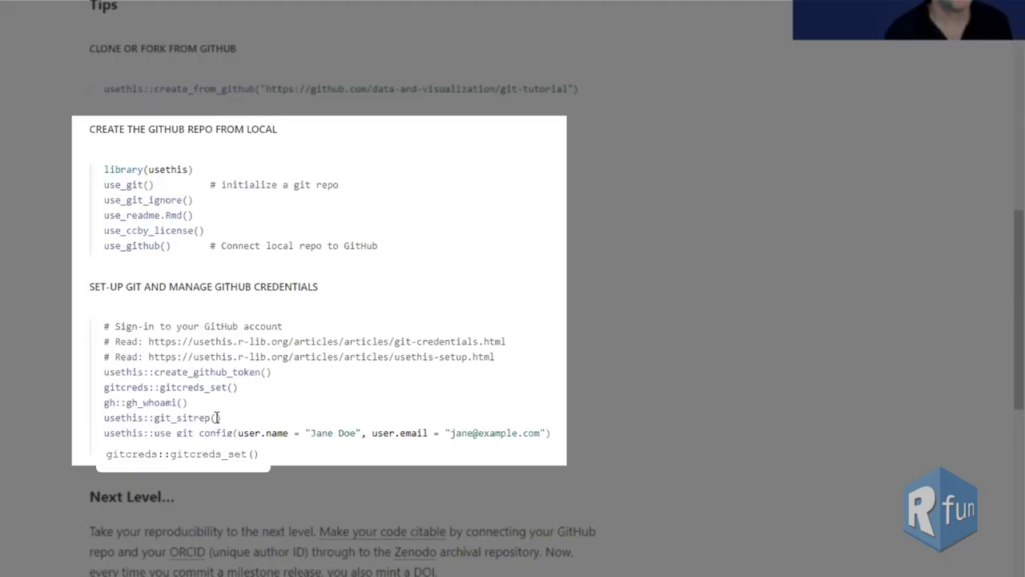
{"action": "left_click_drag", "start_coordinate": [158, 433], "coordinate": [557, 433]}
{"action": "left_click_drag", "start_coordinate": [119, 400], "coordinate": [86, 372]}
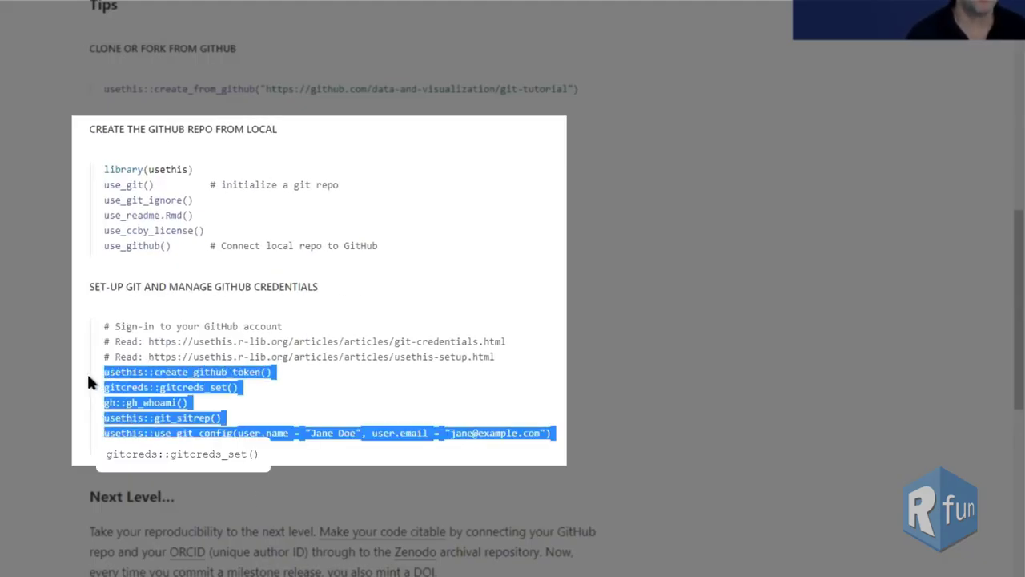
{"action": "left_click", "coordinate": [276, 471]}
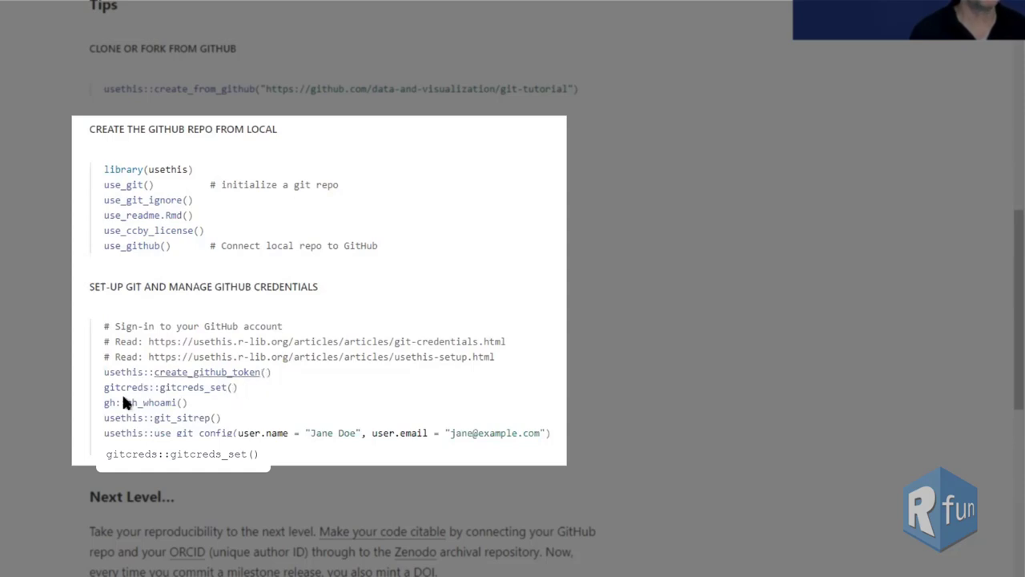
{"action": "left_click_drag", "start_coordinate": [272, 372], "coordinate": [99, 370]}
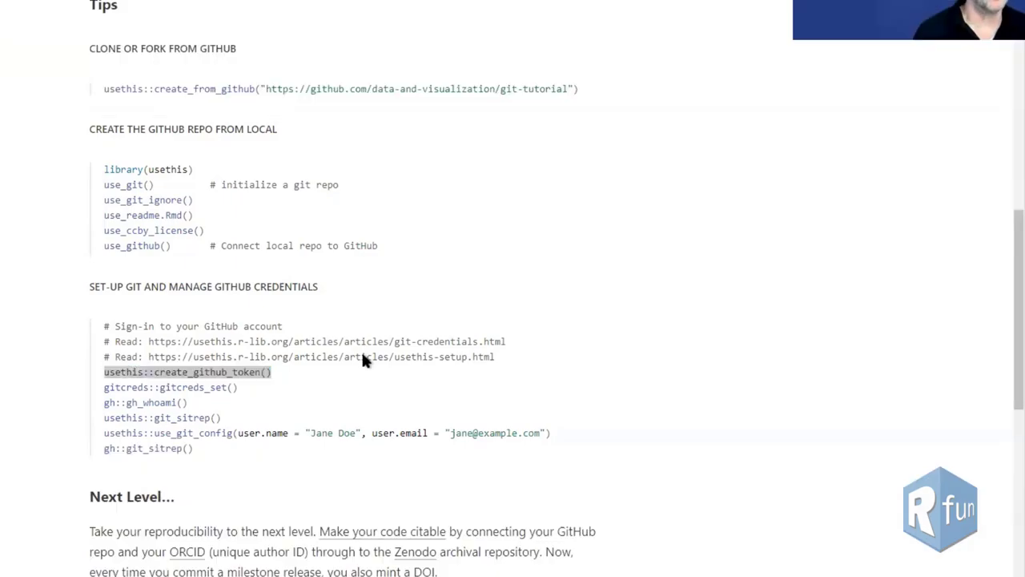
Step: Switch back to RStudio and load the usethis package in the R console with library(usethis)
{"action": "key", "text": "alt+Tab"}
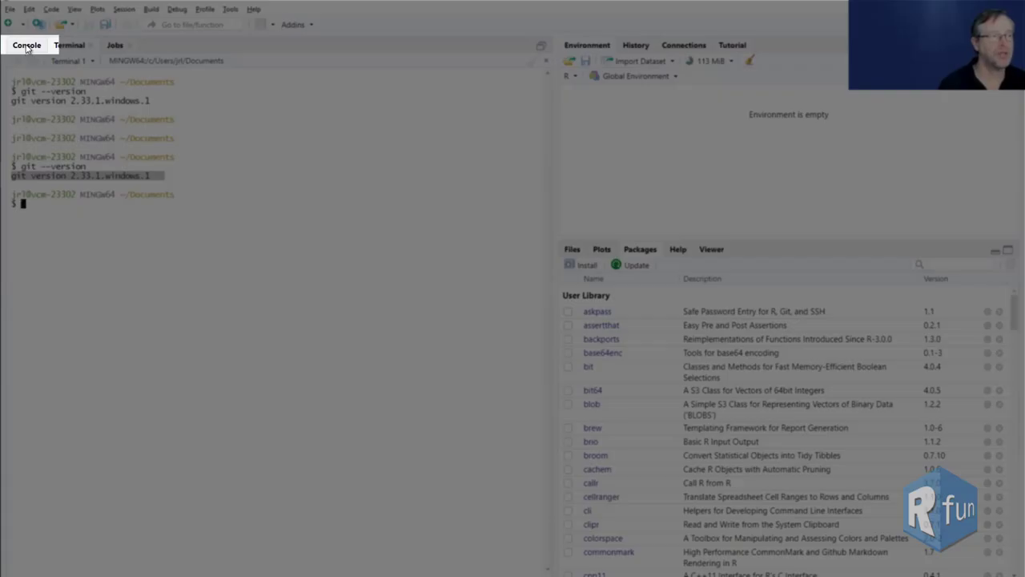
{"action": "left_click", "coordinate": [27, 45]}
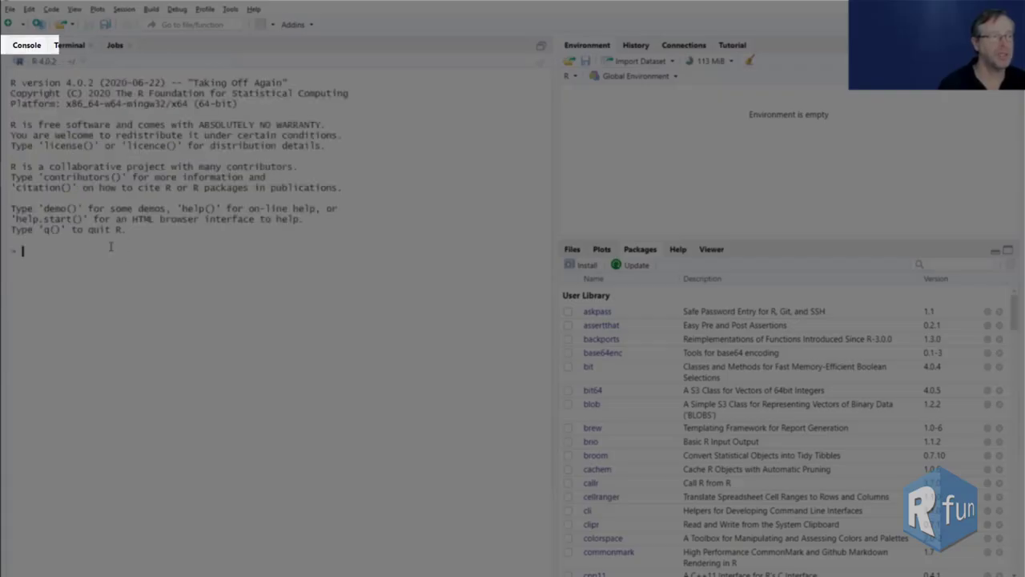
{"action": "type", "text": "library"}
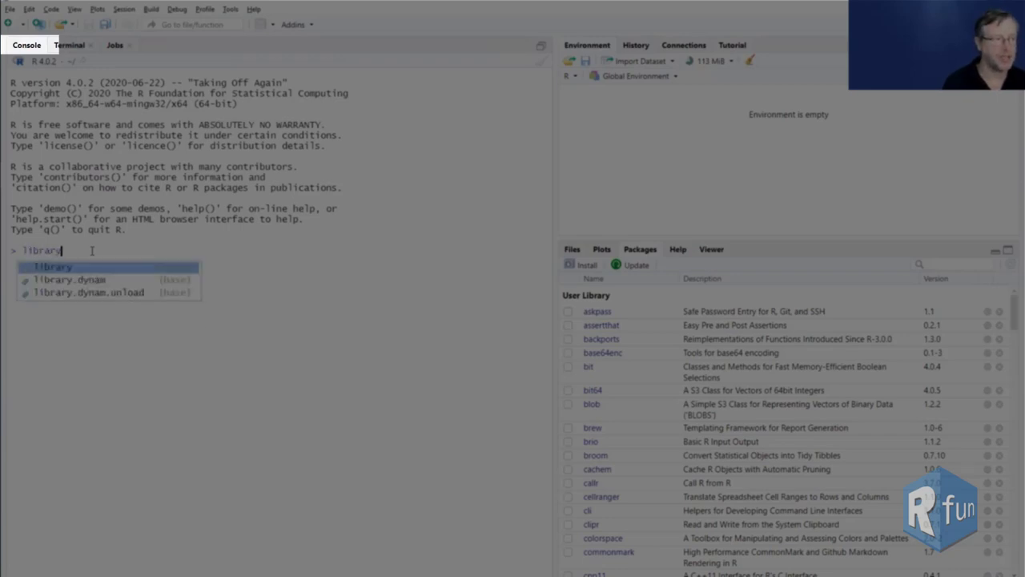
{"action": "key", "text": "Tab"}
{"action": "type", "text": "useth"}
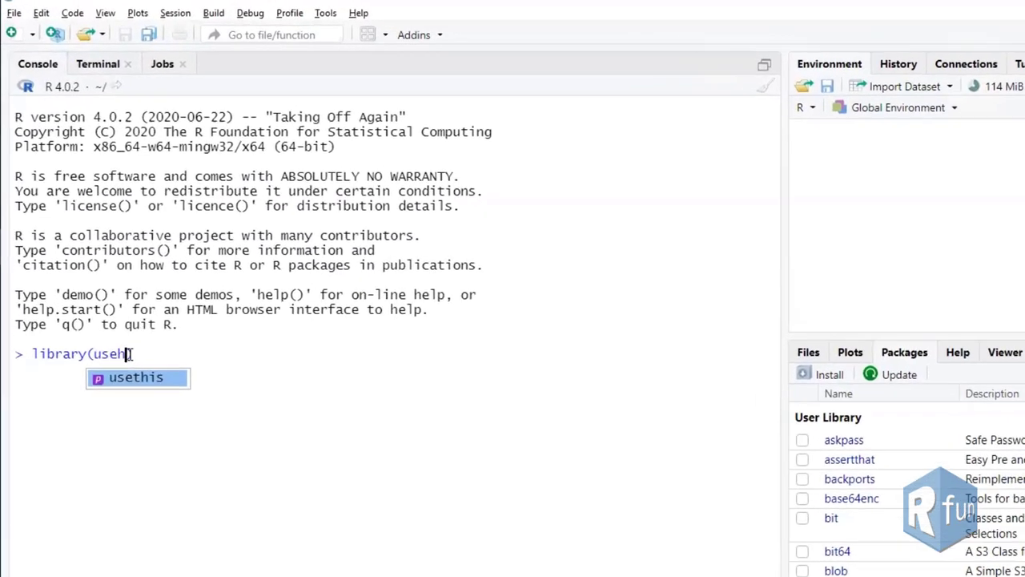
{"action": "key", "text": "Tab"}
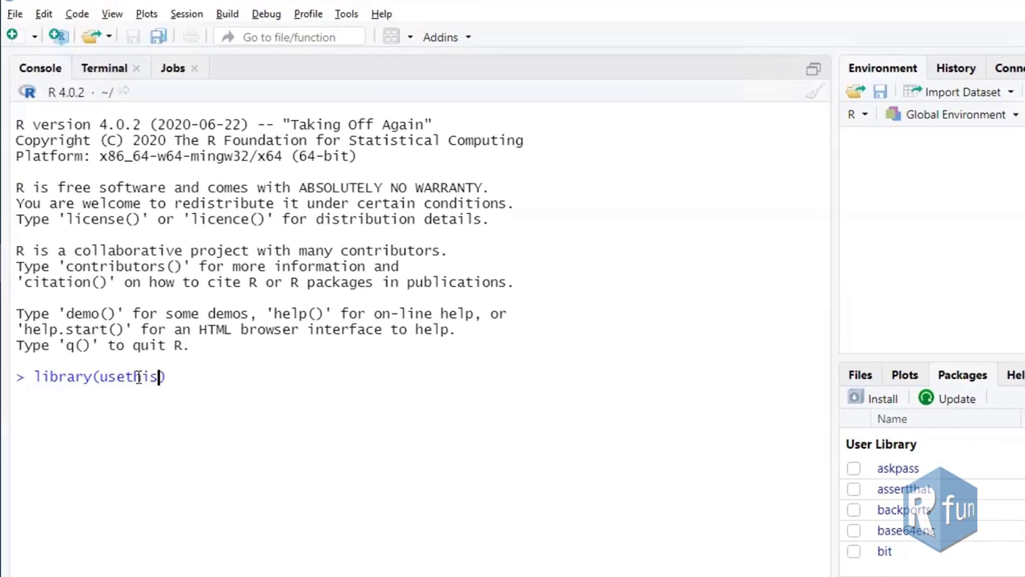
{"action": "key", "text": "Return"}
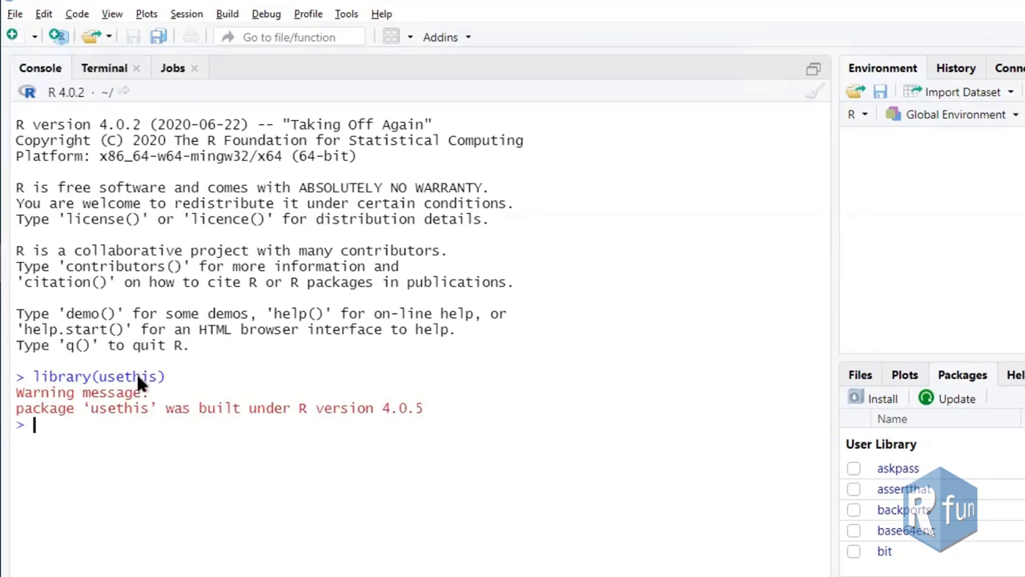
Step: Check the token command on the workshop page, then run create_github_token() in the RStudio console
{"action": "key", "text": "alt+Tab"}
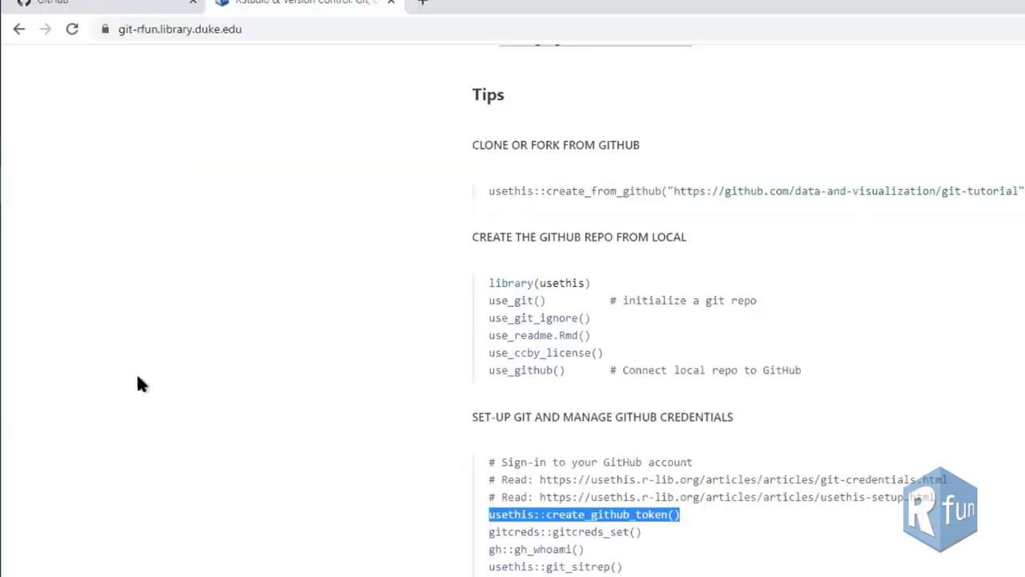
{"action": "key", "text": "alt+Tab"}
{"action": "type", "text": "crea"}
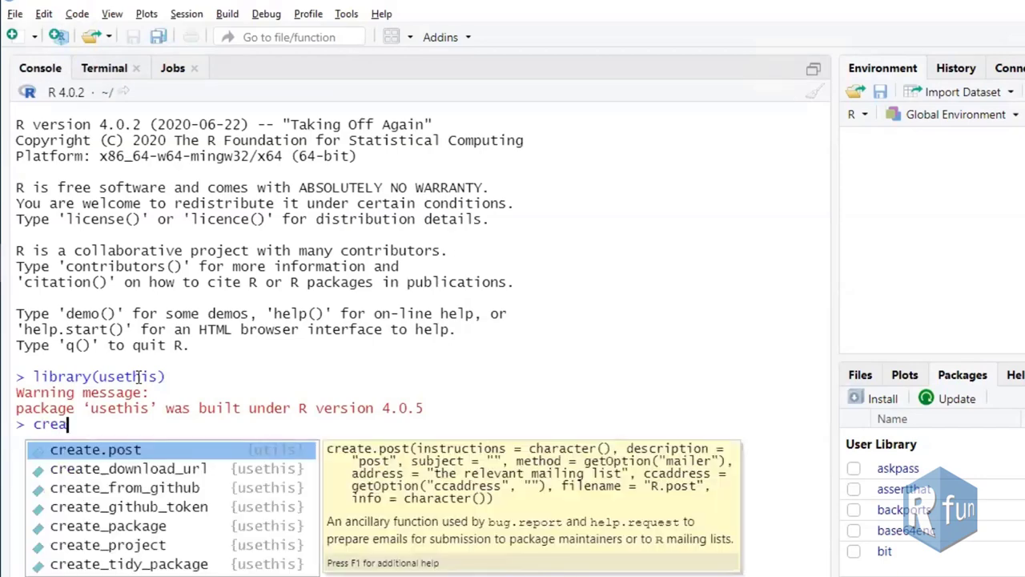
{"action": "key", "text": "Down"}
{"action": "key", "text": "Down"}
{"action": "key", "text": "Down"}
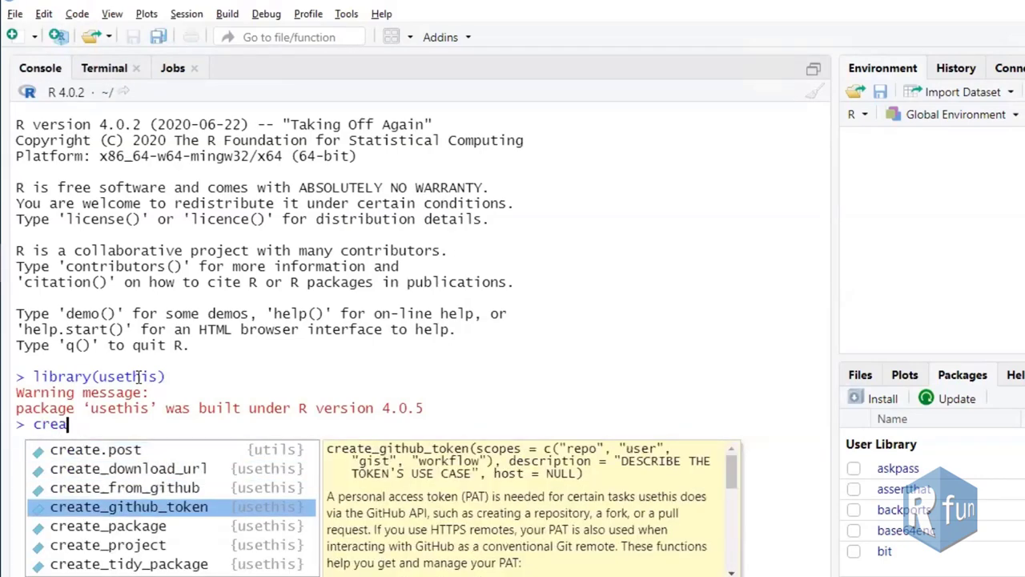
{"action": "key", "text": "Return"}
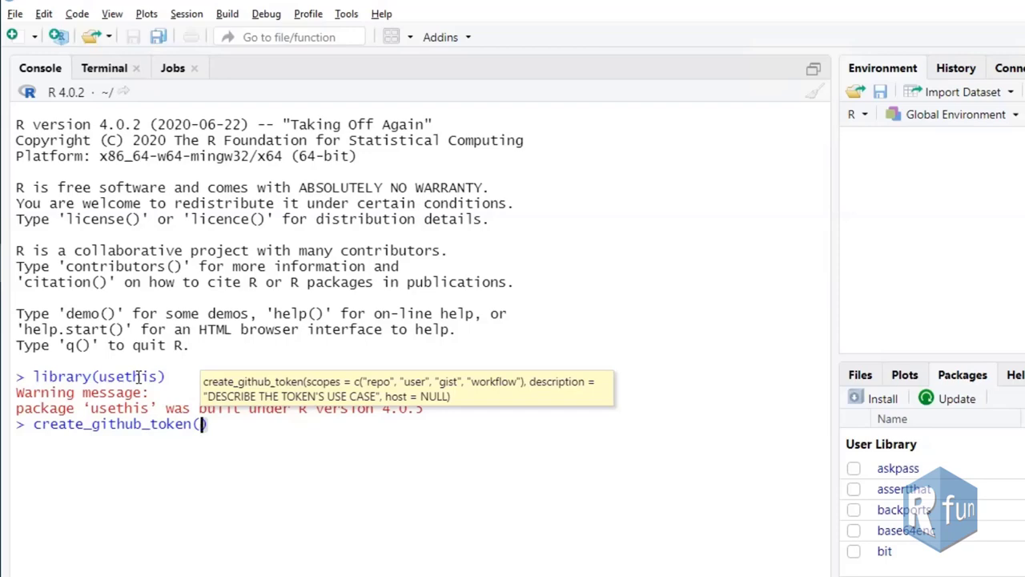
{"action": "key", "text": "Return"}
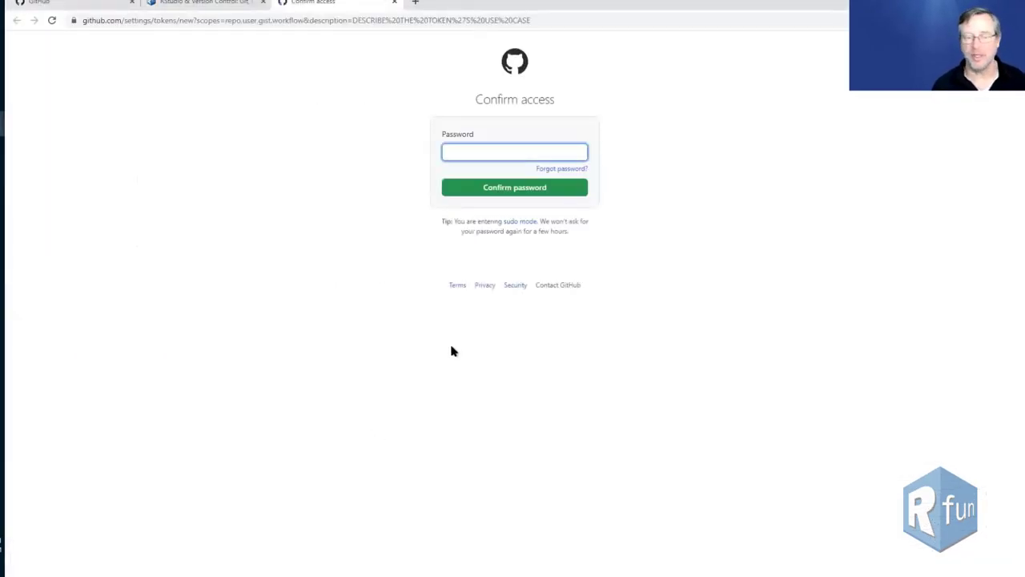
Step: Paste the GitHub account password on the Confirm access page in Chrome and confirm it
{"action": "key", "text": "alt+Tab"}
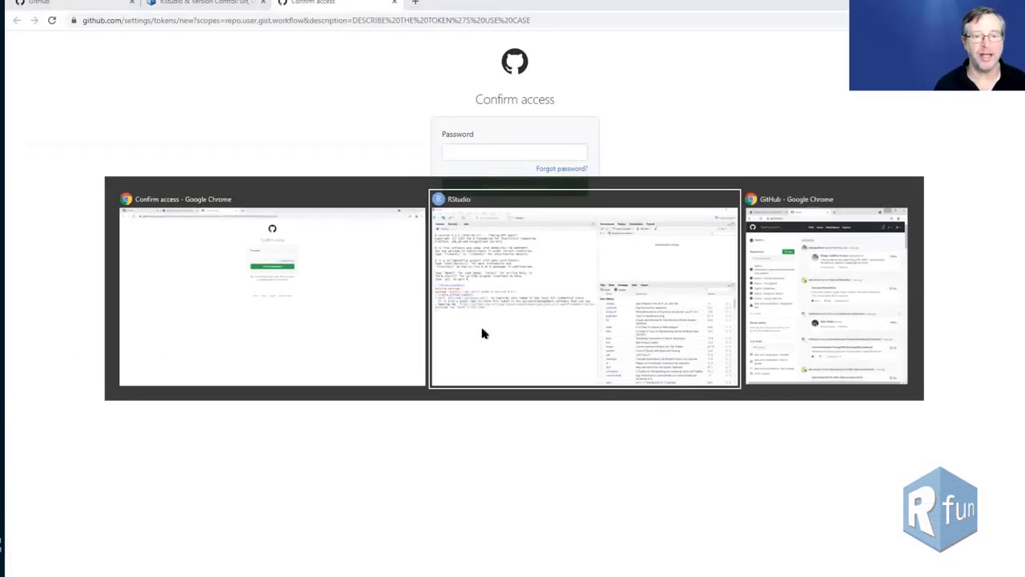
{"action": "key", "text": "Tab"}
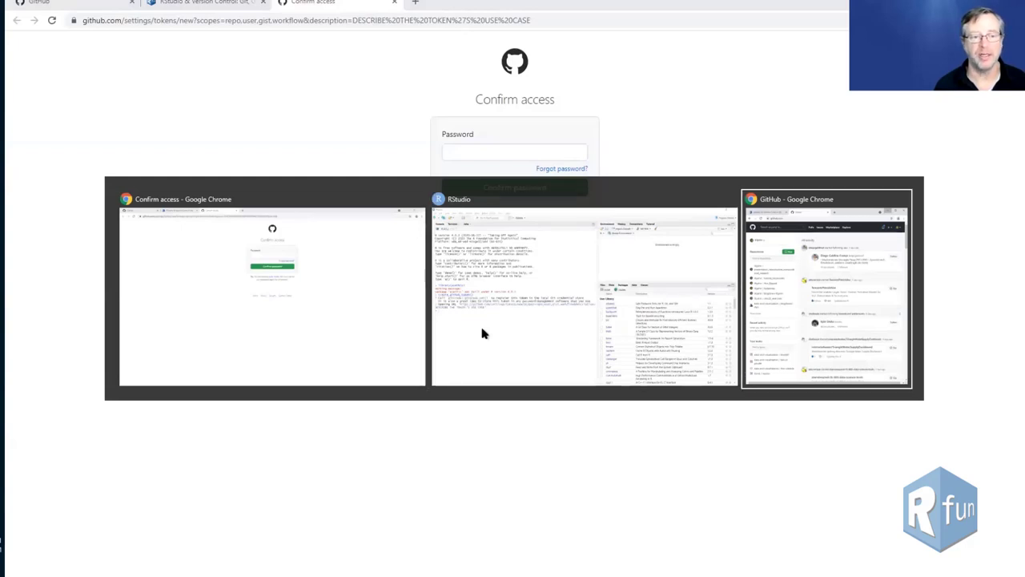
{"action": "key", "text": "Tab"}
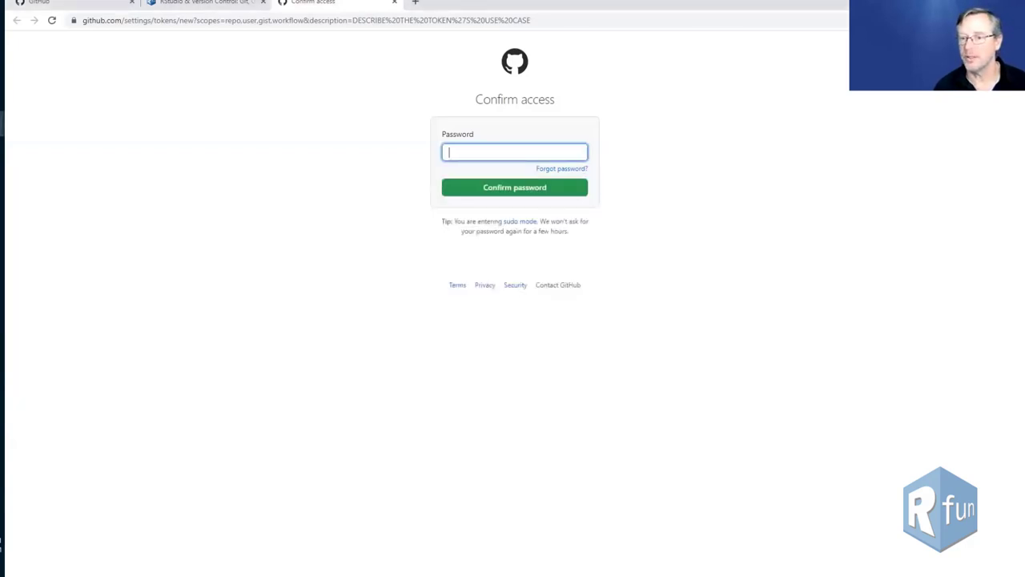
{"action": "right_click", "coordinate": [473, 152]}
{"action": "left_click", "coordinate": [520, 272]}
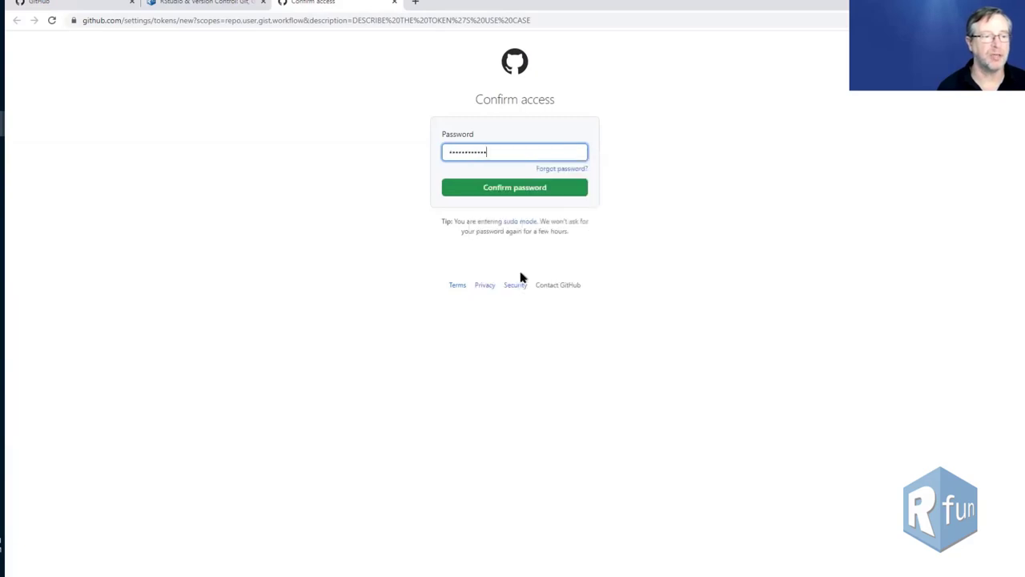
{"action": "left_click", "coordinate": [513, 191]}
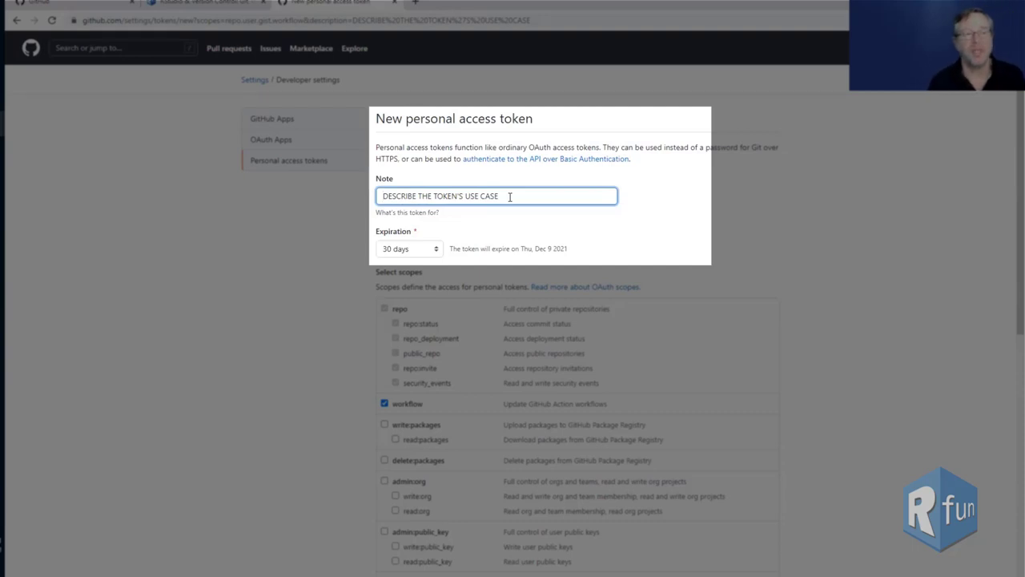
Step: Replace the new personal access token's note with "23302_november_workshop DELME" and generate the token with the preselected scopes
{"action": "mouse_move", "coordinate": [507, 6]}
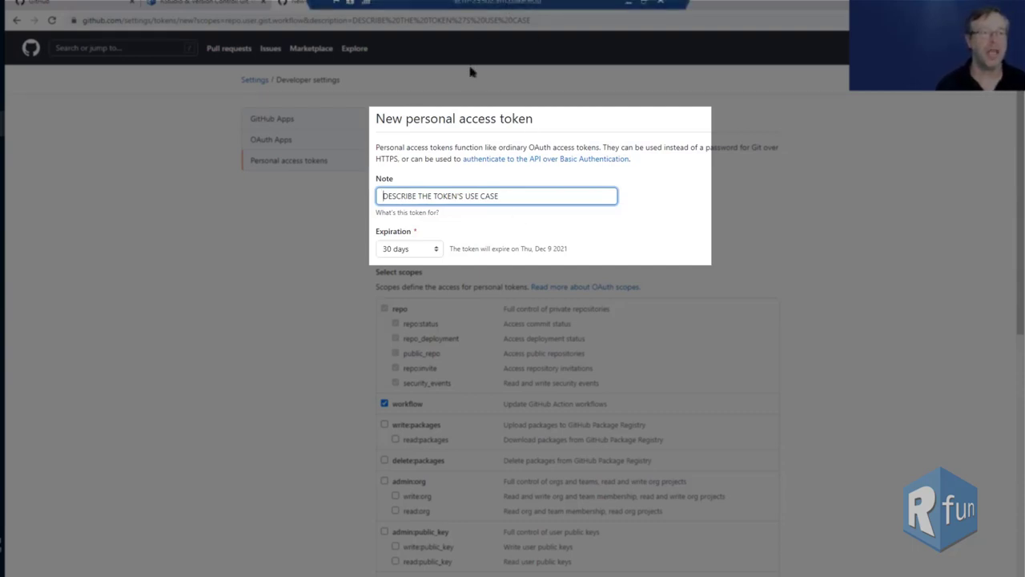
{"action": "type", "text": "23302"}
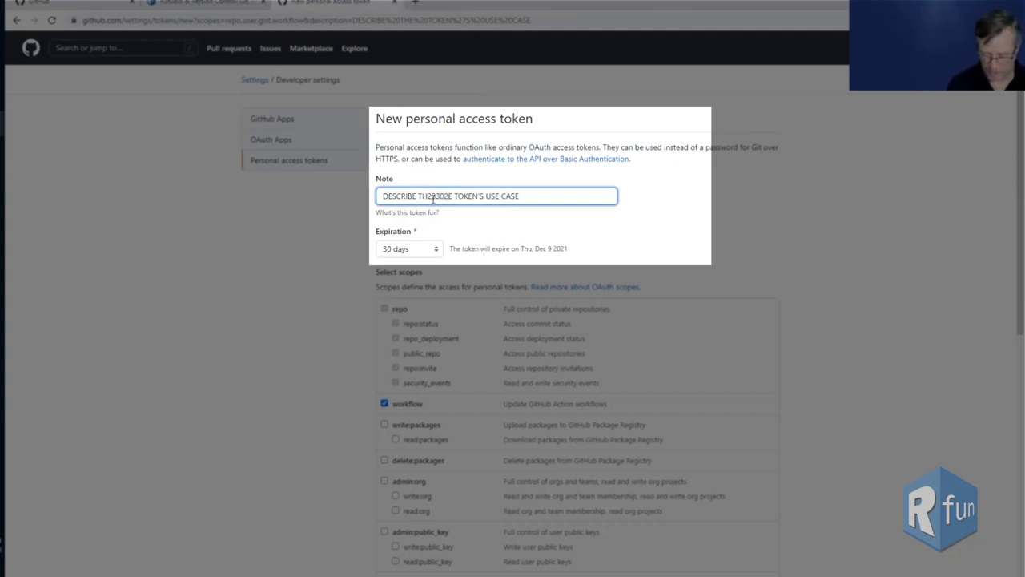
{"action": "key", "text": "ctrl+a"}
{"action": "key", "text": "BackSpace"}
{"action": "type", "text": "233"}
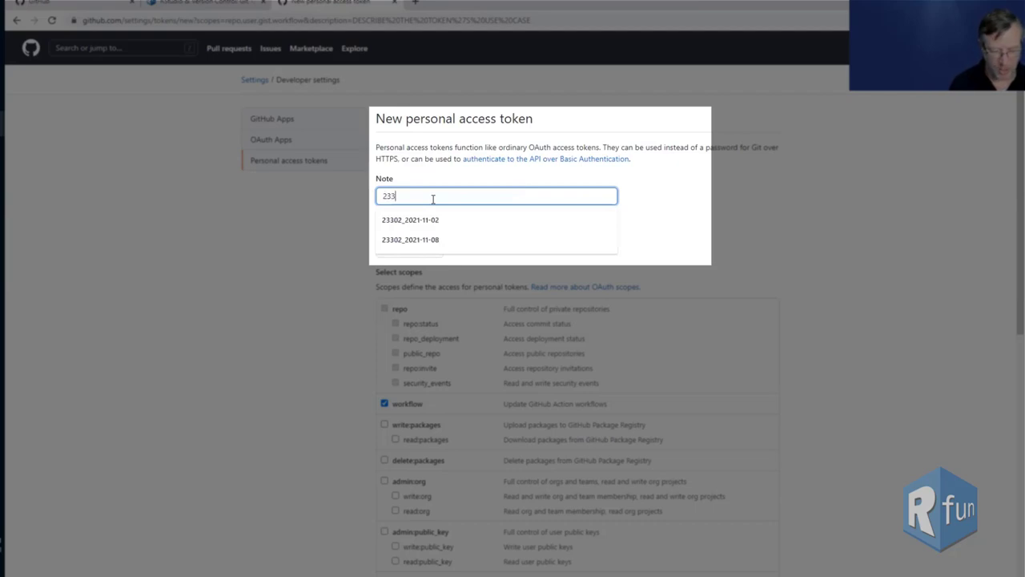
{"action": "type", "text": "02"}
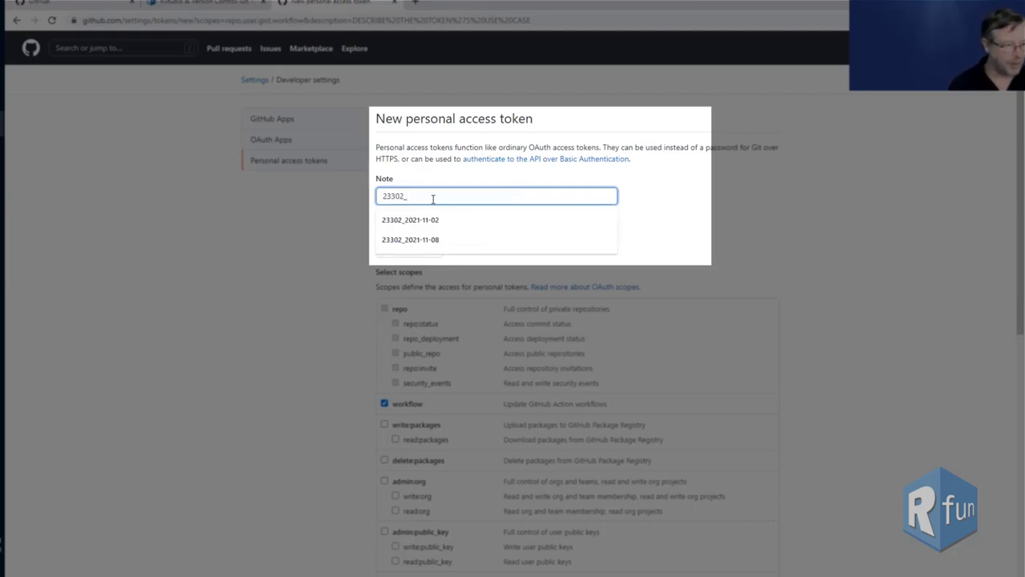
{"action": "type", "text": "_november_"}
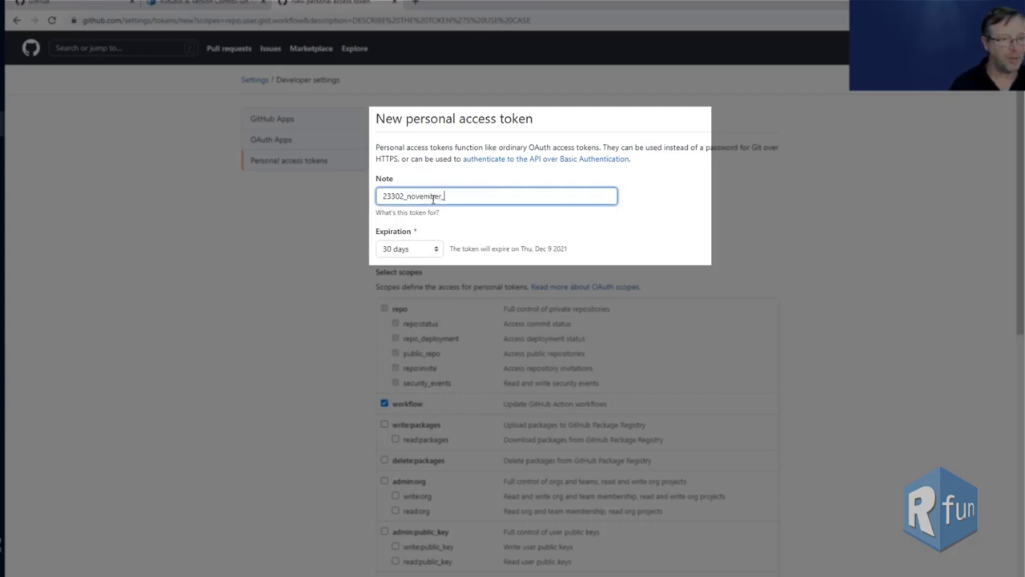
{"action": "type", "text": "workshop"}
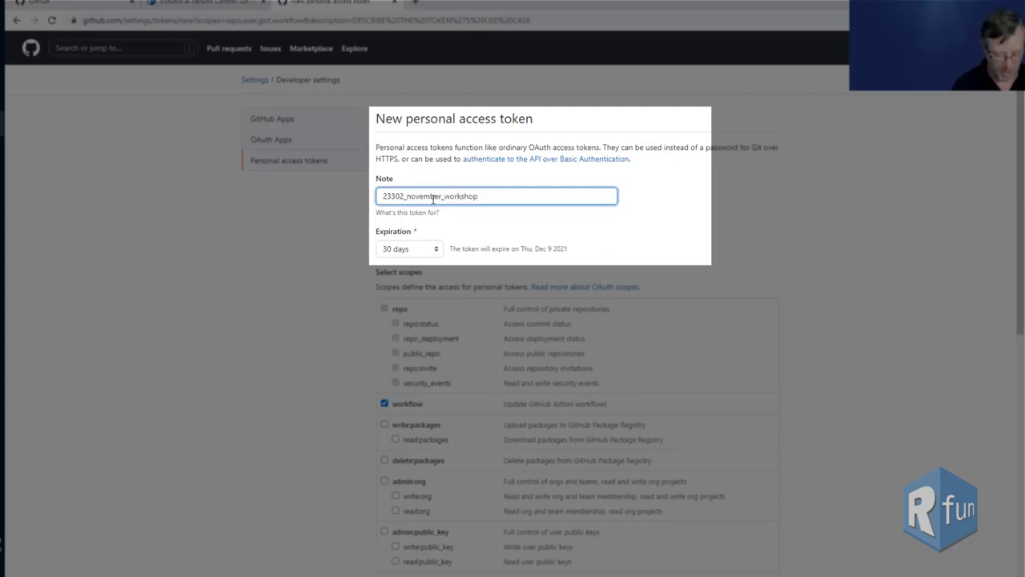
{"action": "type", "text": " DE"}
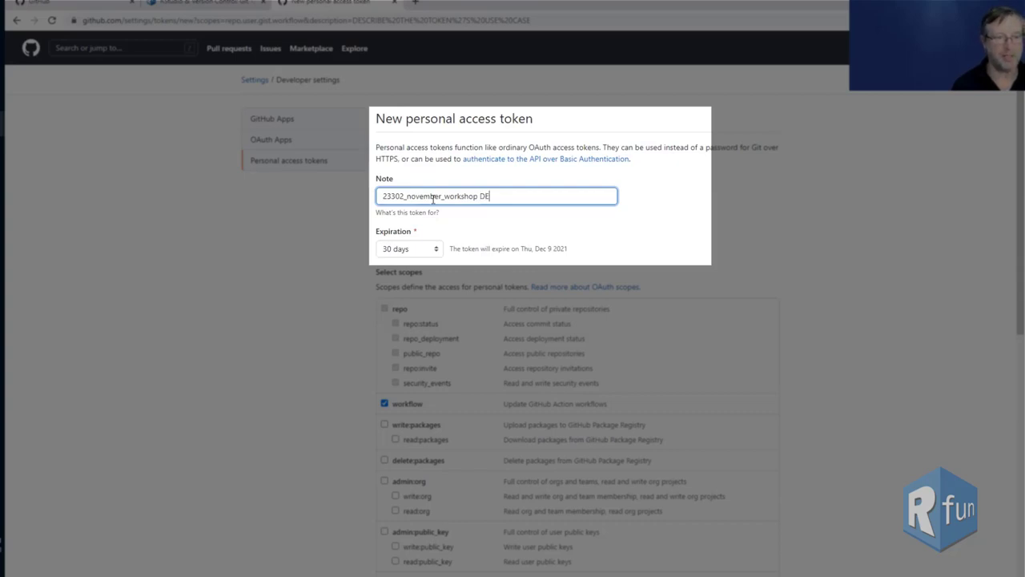
{"action": "type", "text": "LME"}
{"action": "scroll", "coordinate": [320, 270], "scroll_direction": "down", "scroll_amount": 6}
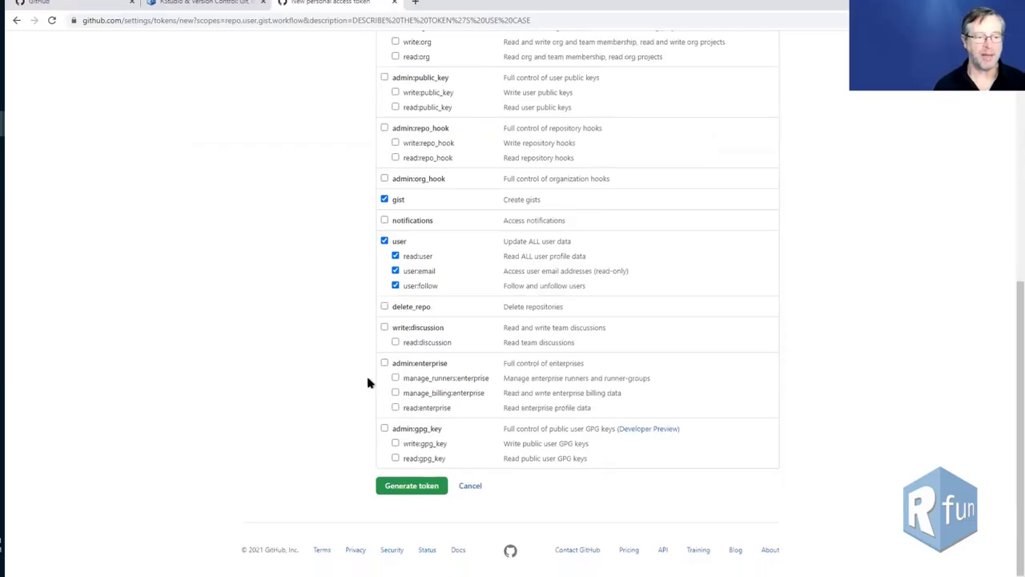
{"action": "left_click", "coordinate": [417, 487]}
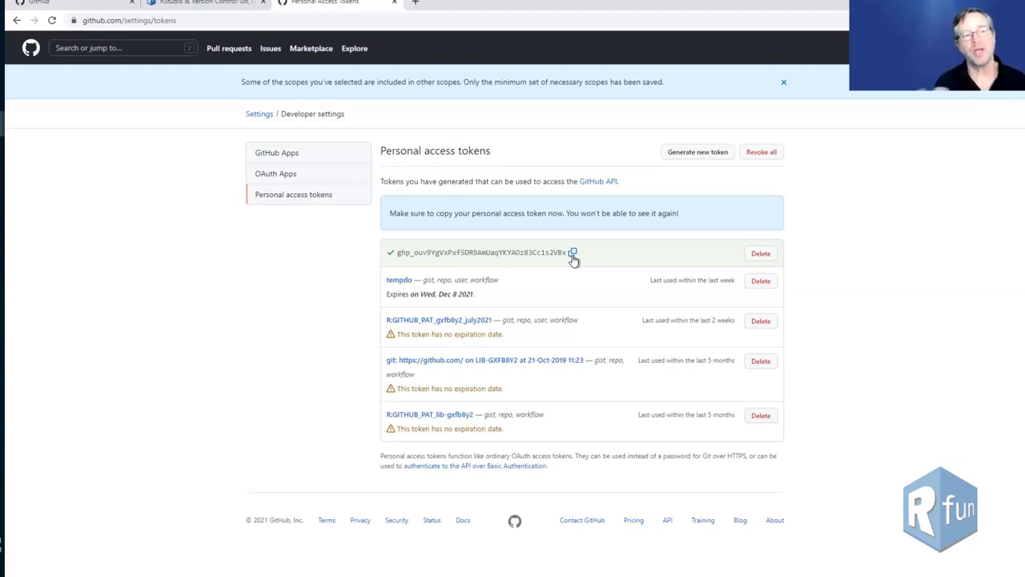
Step: Look at the version control video about creating a token on the Rfun workshop page, then return to the GitHub tokens list
{"action": "left_click", "coordinate": [205, 4]}
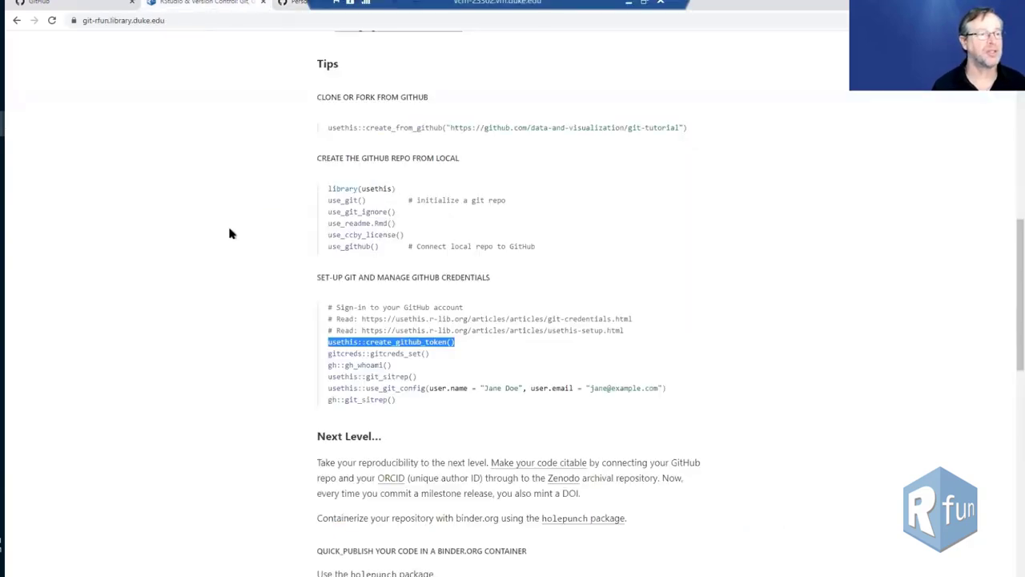
{"action": "scroll", "coordinate": [233, 233], "scroll_direction": "up", "scroll_amount": 10}
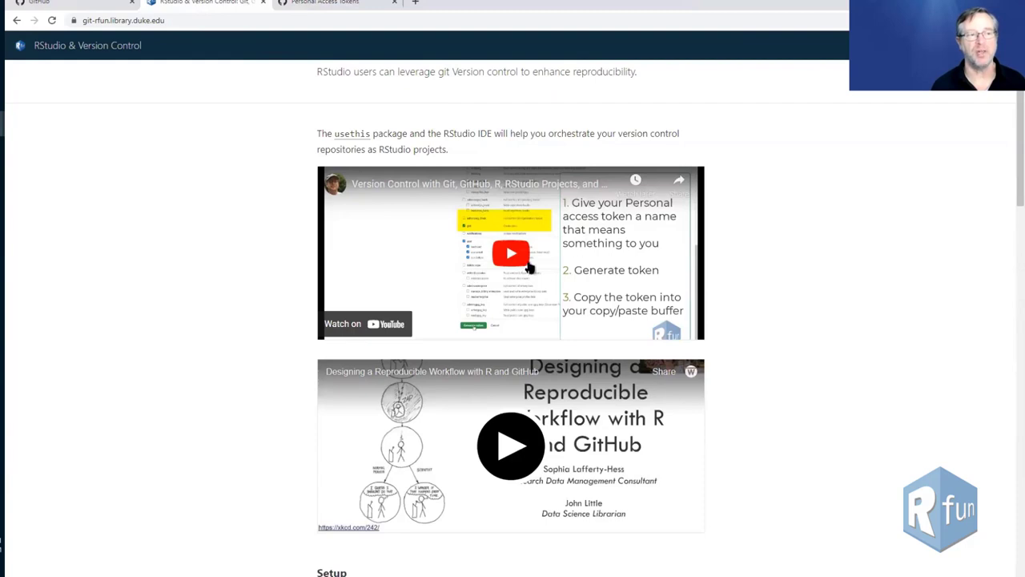
{"action": "left_click", "coordinate": [326, 3]}
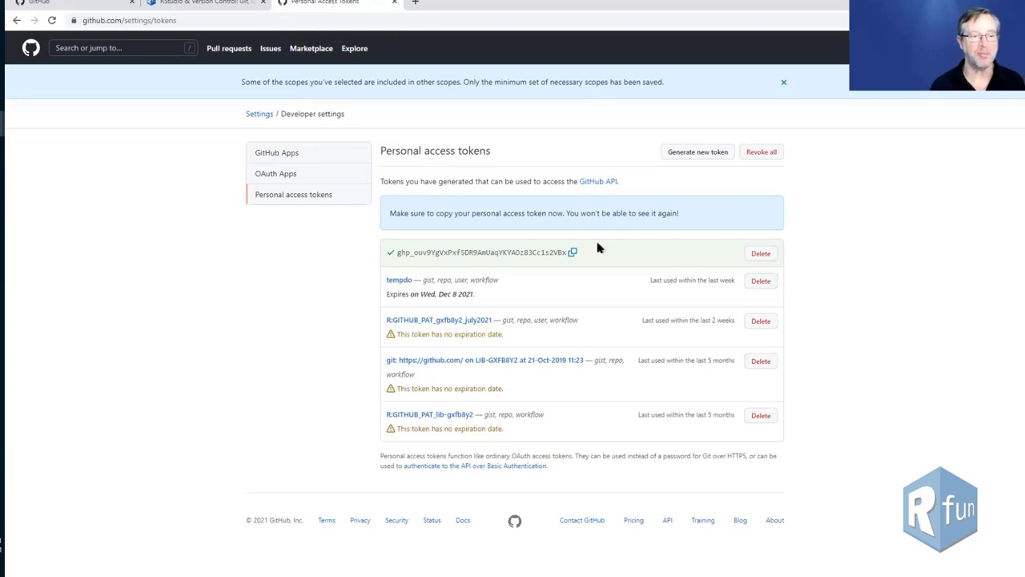
Step: Copy the newly generated personal access token, then delete that token from GitHub
{"action": "left_click", "coordinate": [572, 253]}
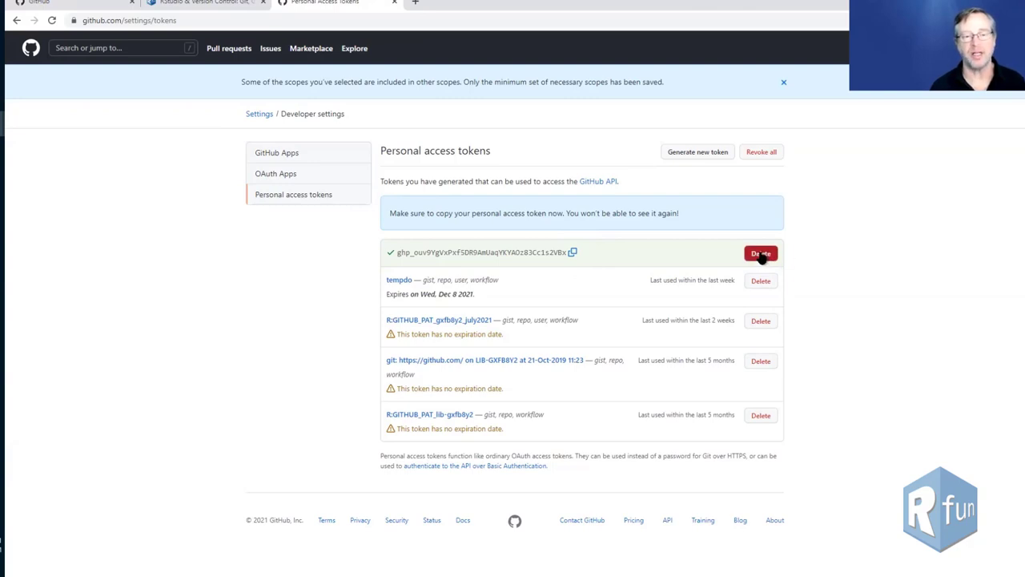
{"action": "left_click", "coordinate": [761, 253]}
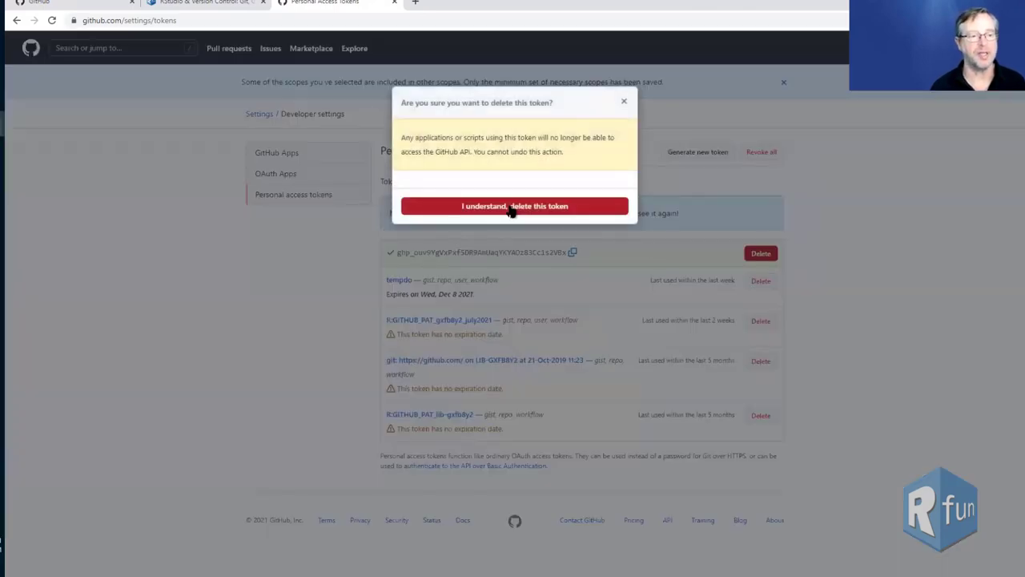
{"action": "left_click", "coordinate": [513, 207]}
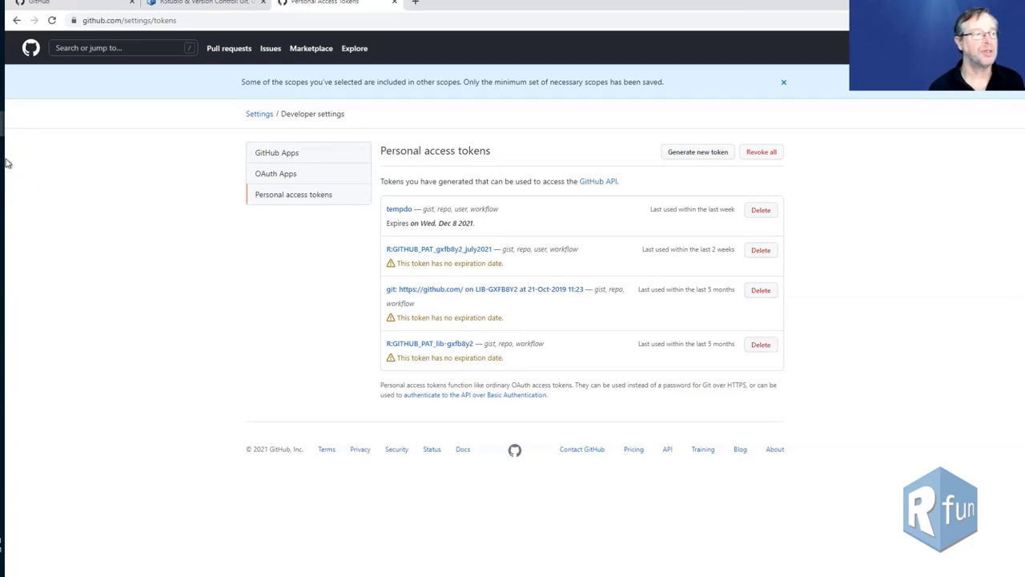
Step: Examine the Git setup and GitHub credentials commands on the Rfun workshop page for the one that registers a token
{"action": "left_click", "coordinate": [83, 3]}
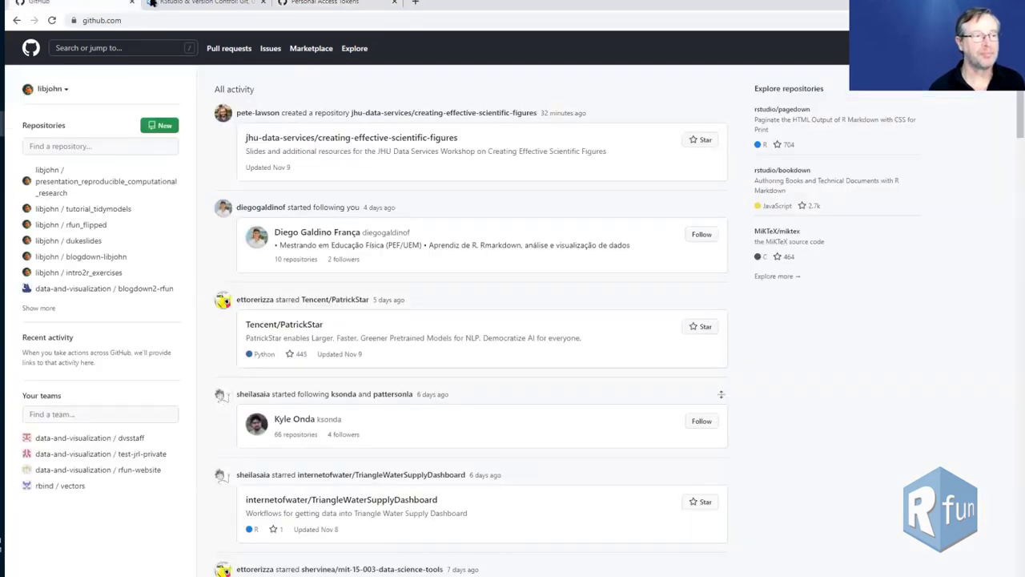
{"action": "left_click", "coordinate": [193, 3]}
{"action": "scroll", "coordinate": [240, 257], "scroll_direction": "down", "scroll_amount": 3}
{"action": "scroll", "coordinate": [246, 261], "scroll_direction": "down", "scroll_amount": 6}
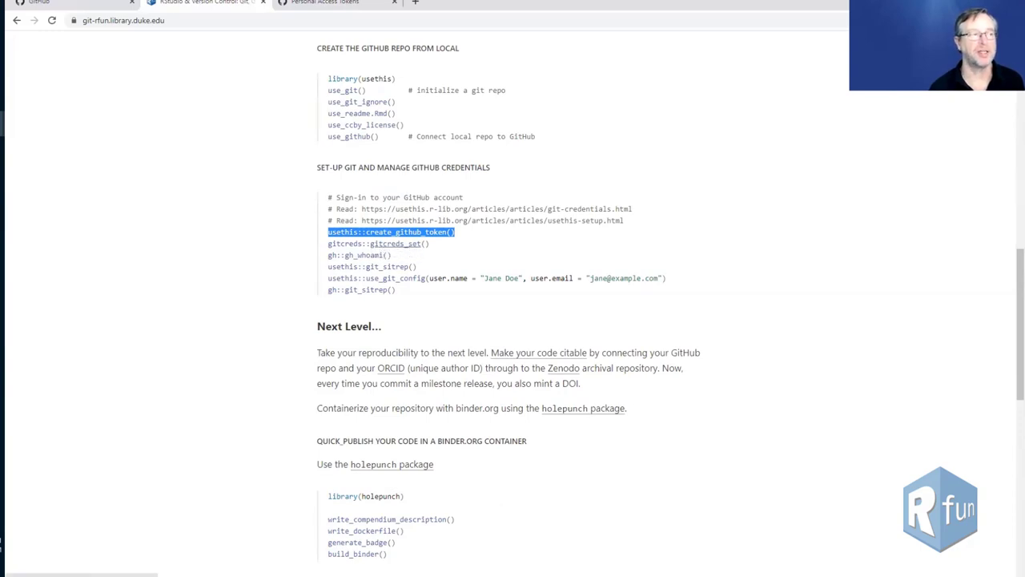
{"action": "left_click", "coordinate": [60, 4]}
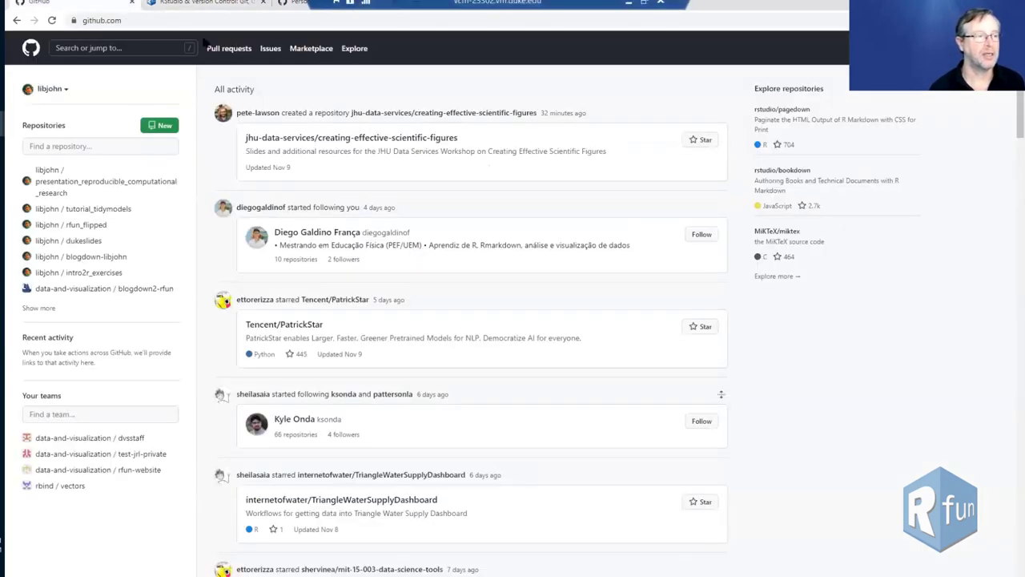
{"action": "left_click", "coordinate": [207, 4]}
Step: Switch to RStudio, enter gitcreds::gitcreds_set() at the console prompt and copy the command text
{"action": "key", "text": "alt+Tab"}
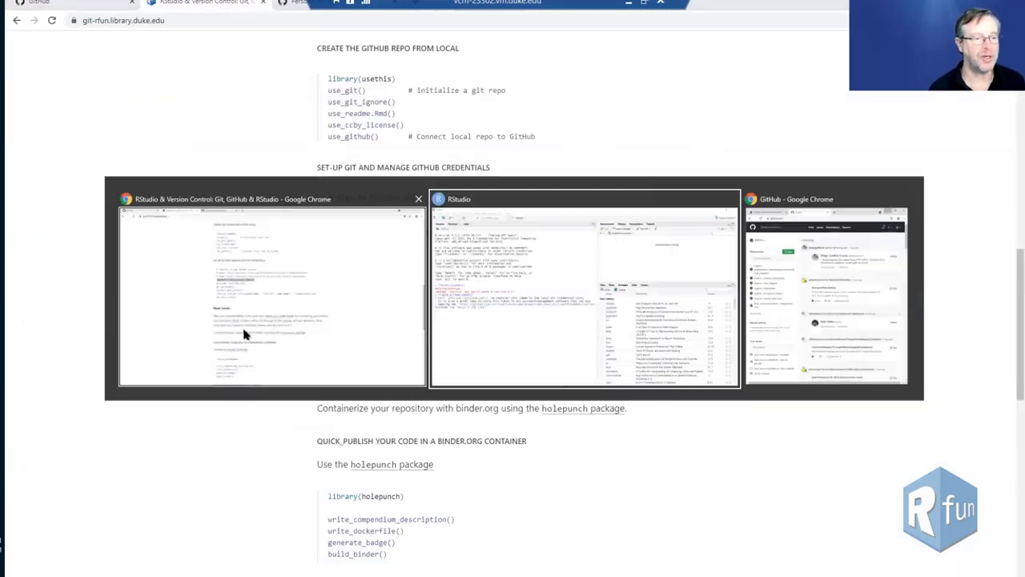
{"action": "type", "text": "gitc"}
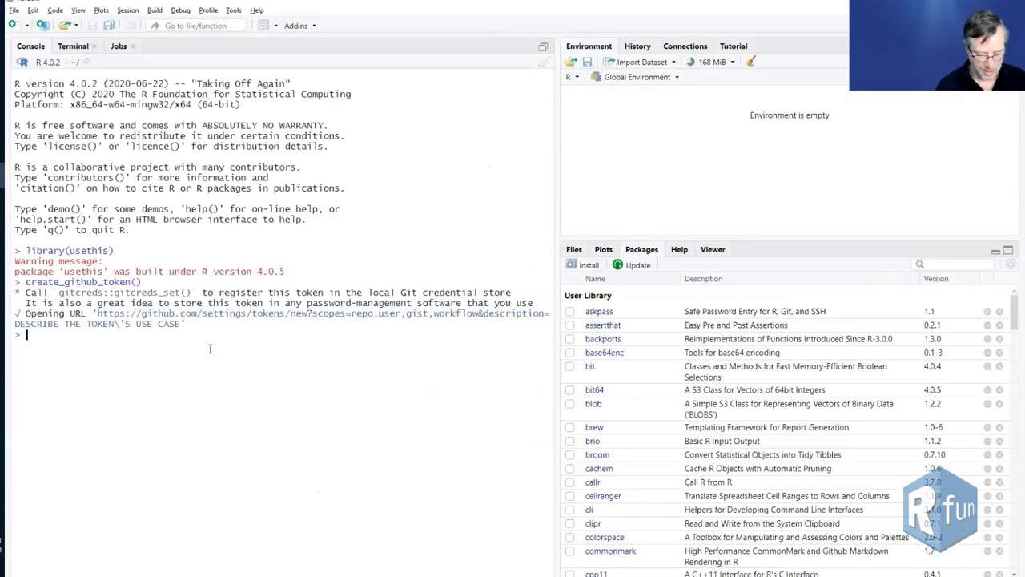
{"action": "key", "text": "Tab"}
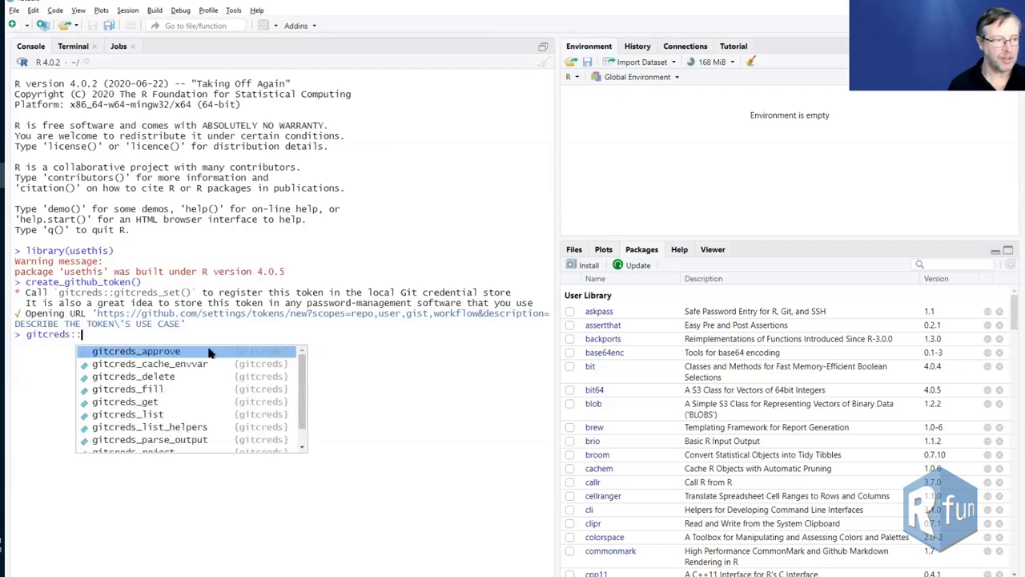
{"action": "type", "text": "set"}
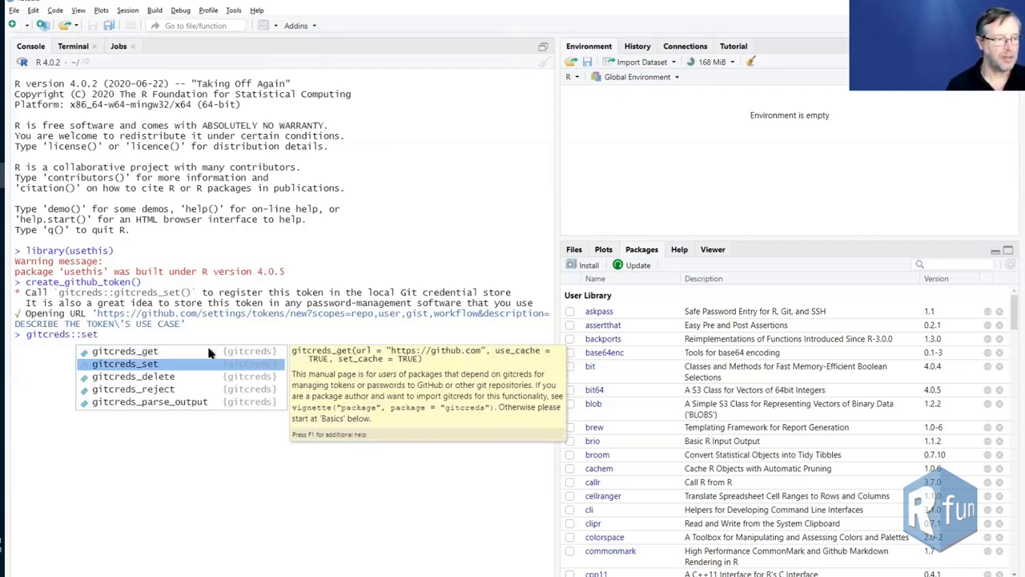
{"action": "key", "text": "Tab"}
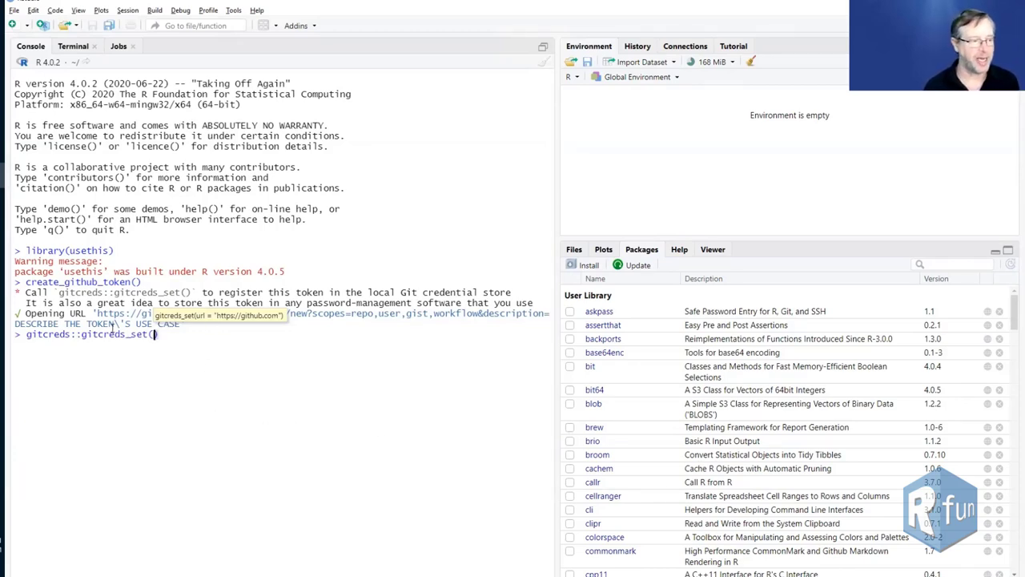
{"action": "left_click", "coordinate": [176, 336]}
{"action": "left_click_drag", "start_coordinate": [176, 335], "coordinate": [26, 336]}
{"action": "right_click", "coordinate": [56, 335]}
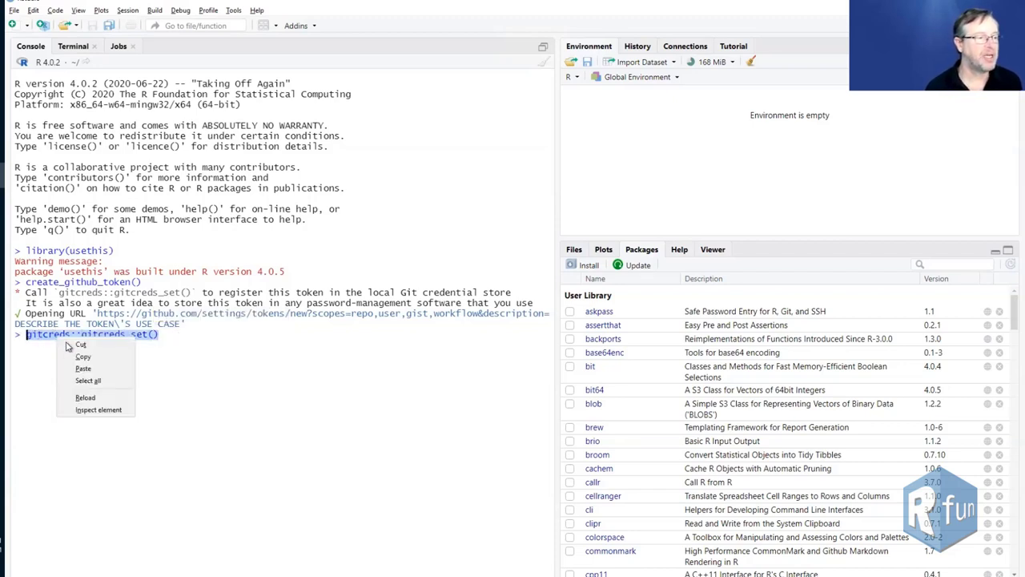
{"action": "left_click", "coordinate": [88, 360]}
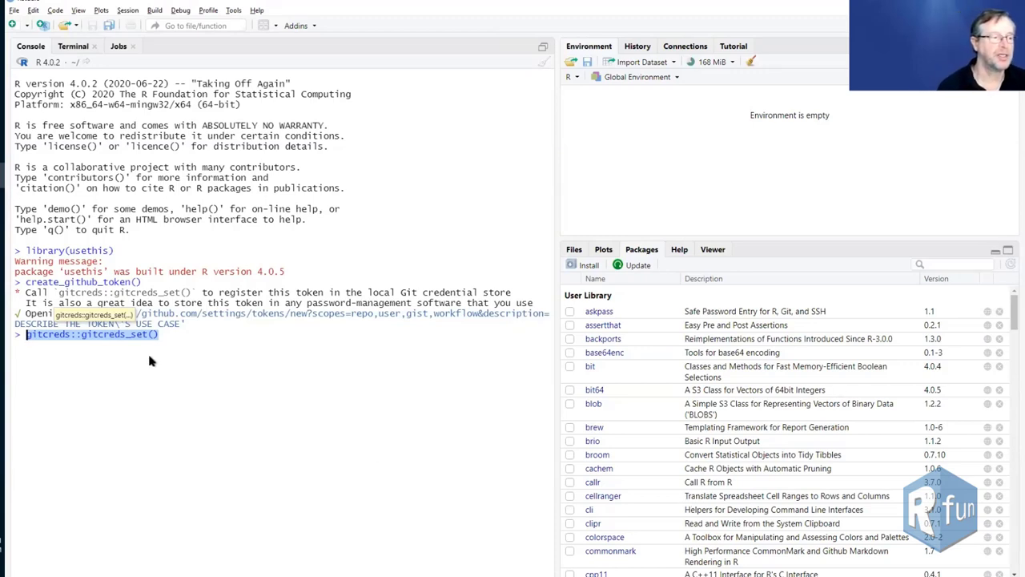
Step: Run the gitcreds::gitcreds_set() command and choose option 1, Keep these credentials
{"action": "left_click", "coordinate": [167, 335]}
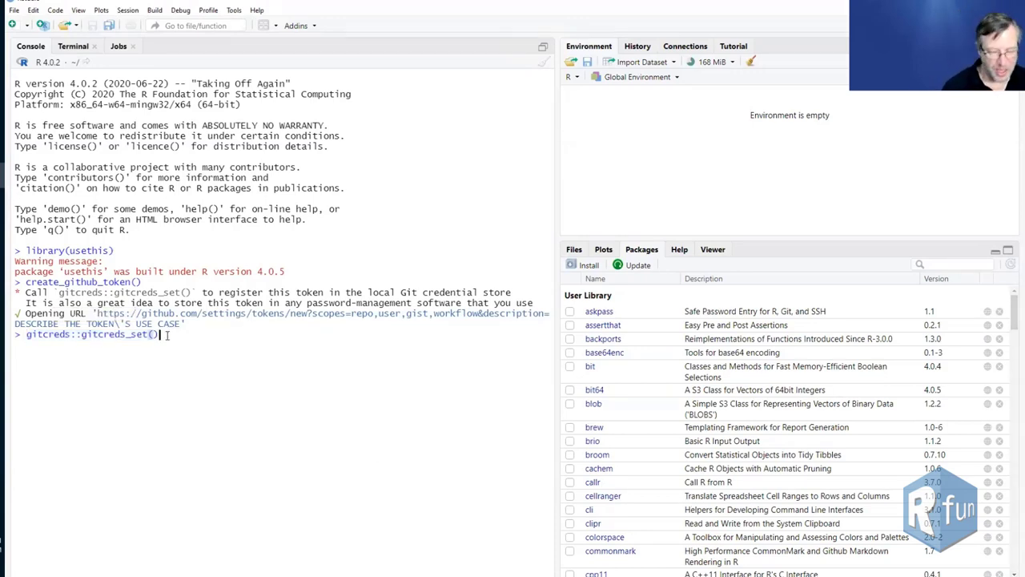
{"action": "key", "text": "Return"}
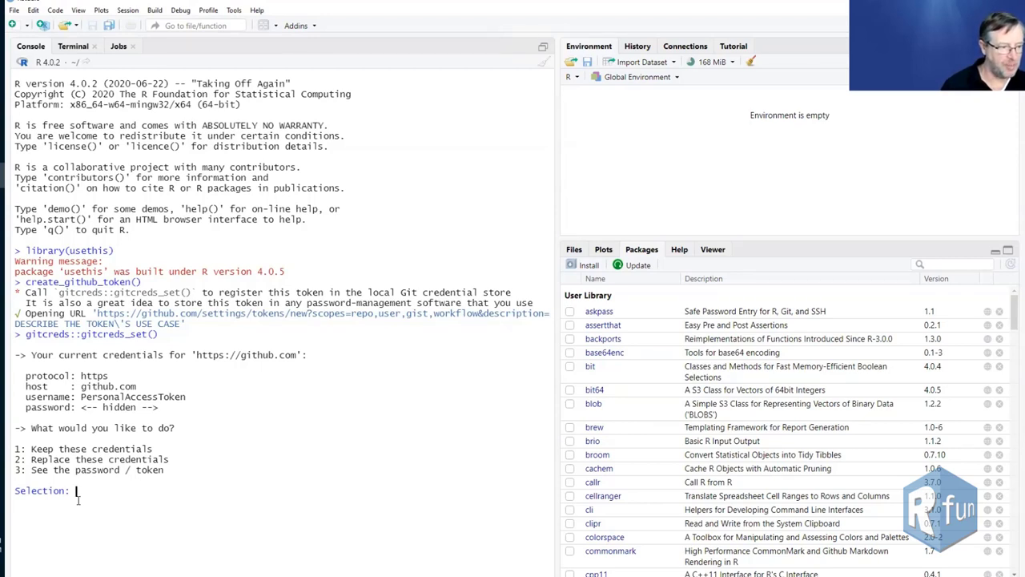
{"action": "type", "text": "1"}
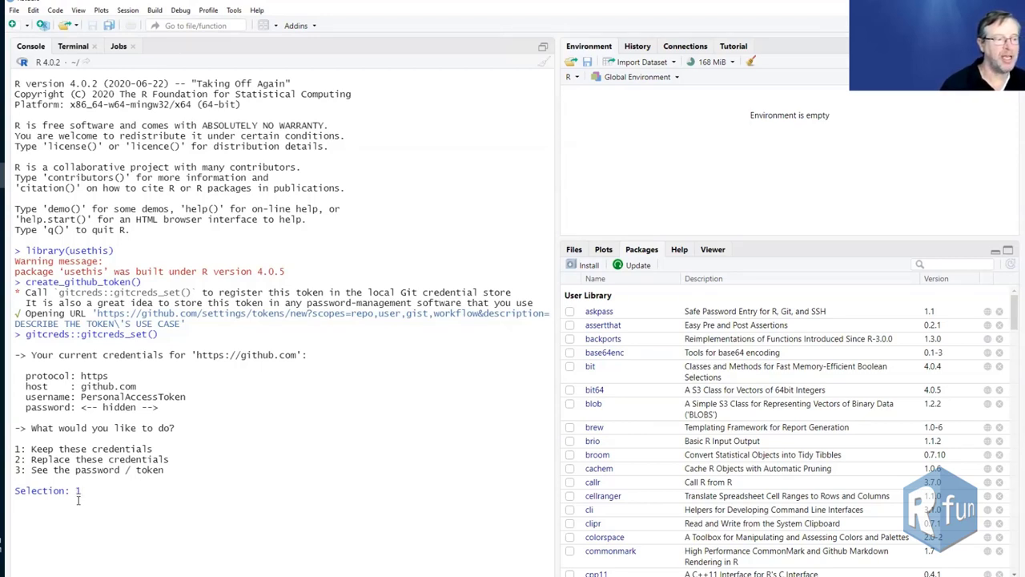
{"action": "key", "text": "Return"}
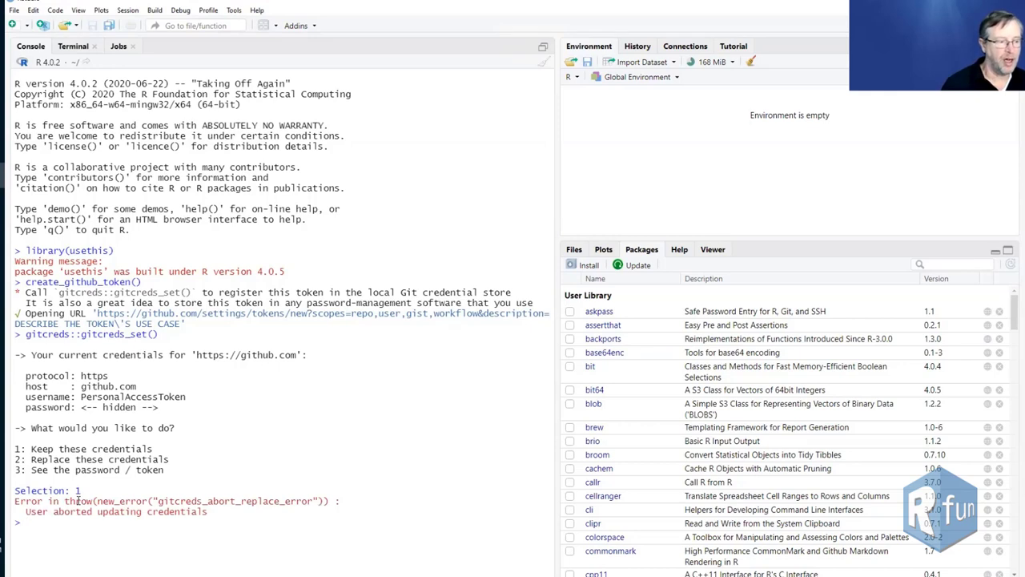